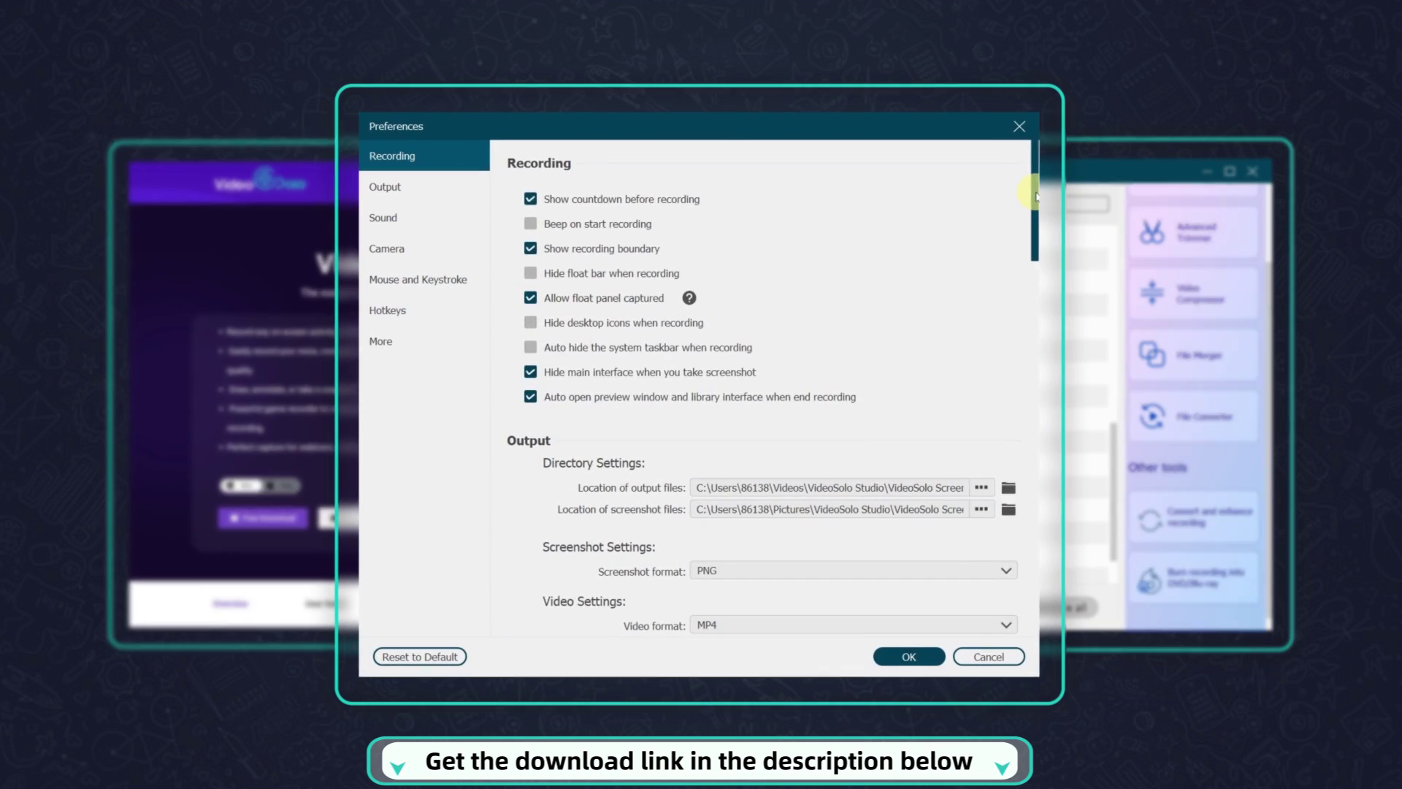
drag(1035, 196, 1021, 326)
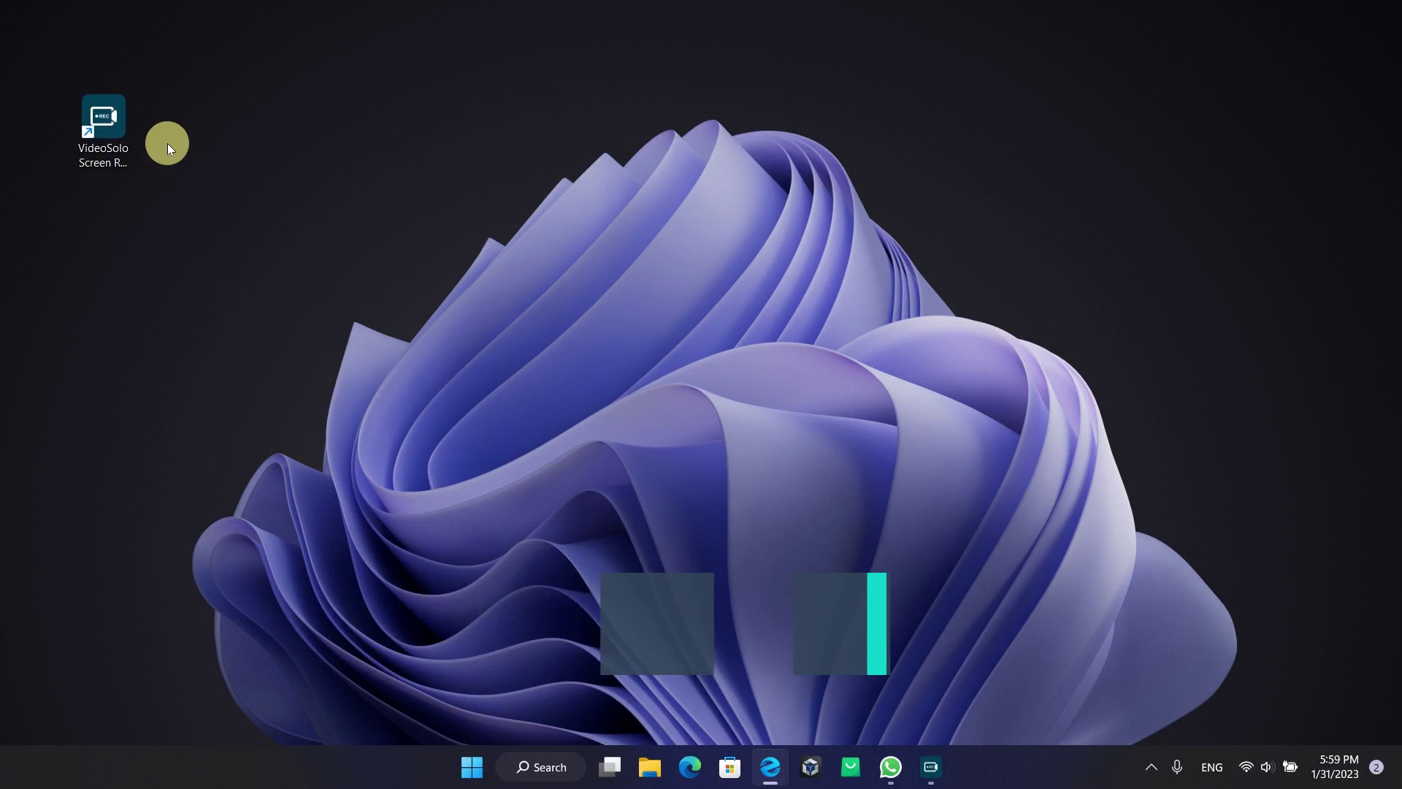
Launch VideoSolo Screen Recorder from the desktop, enter the Video Recorder mode and set the recording area to full screen
double_click(125, 119)
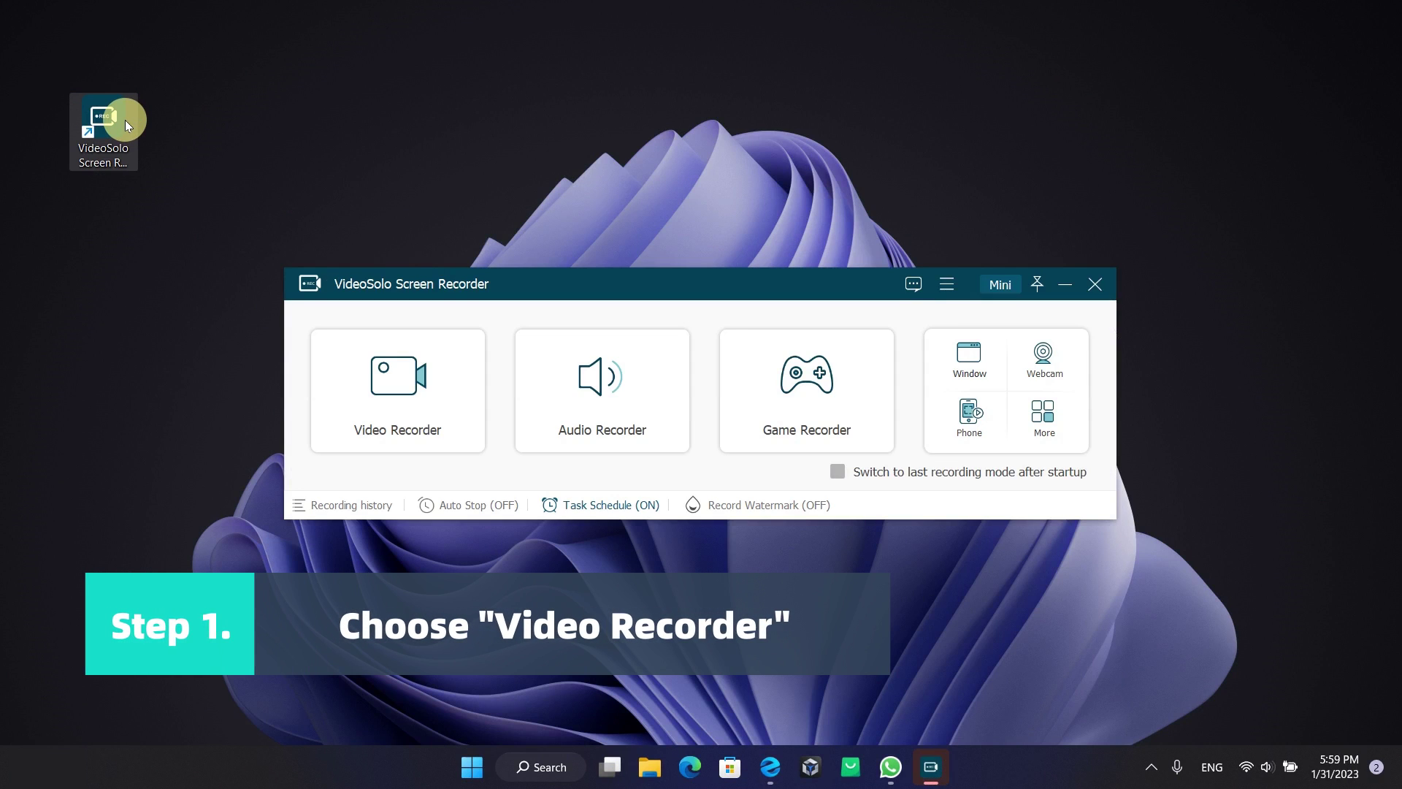
click(364, 389)
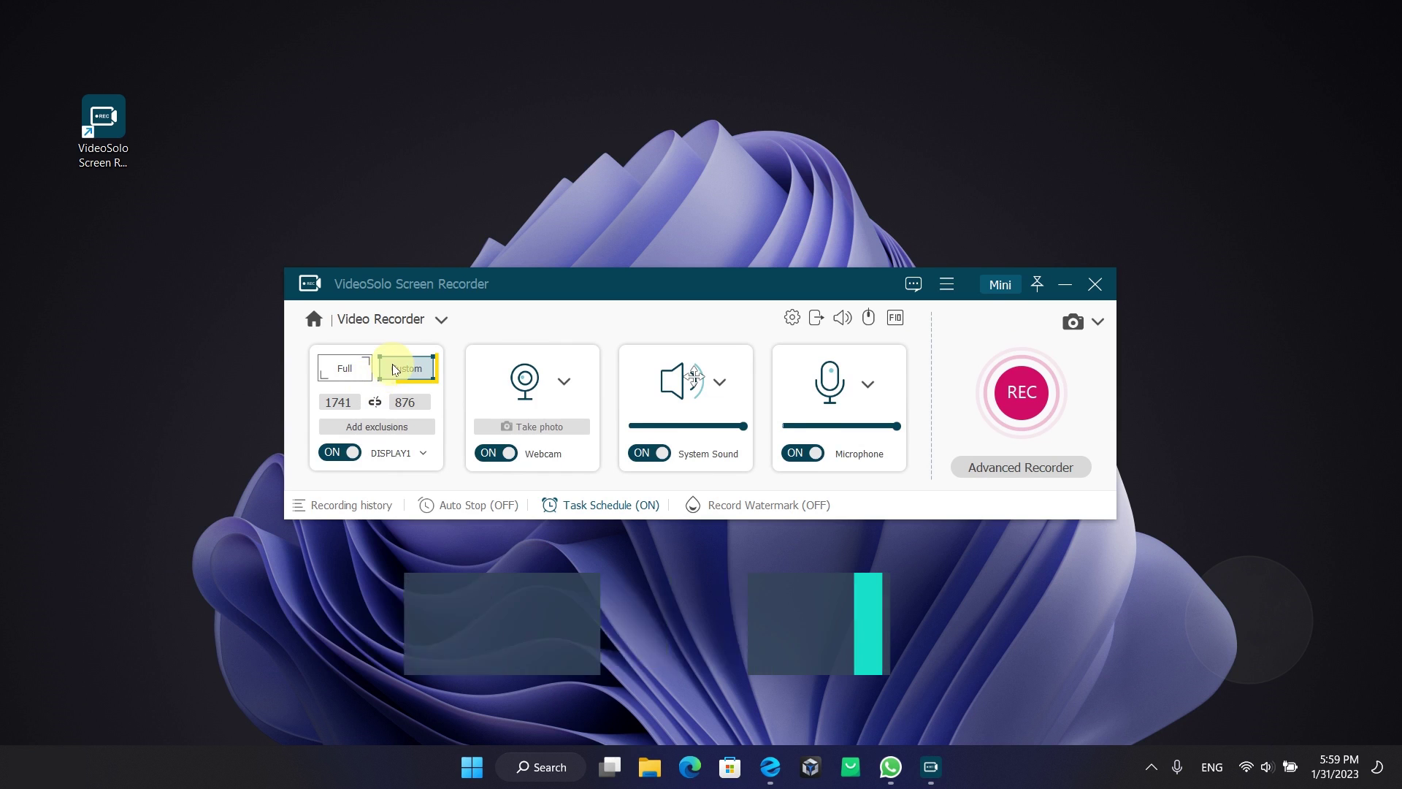
click(392, 364)
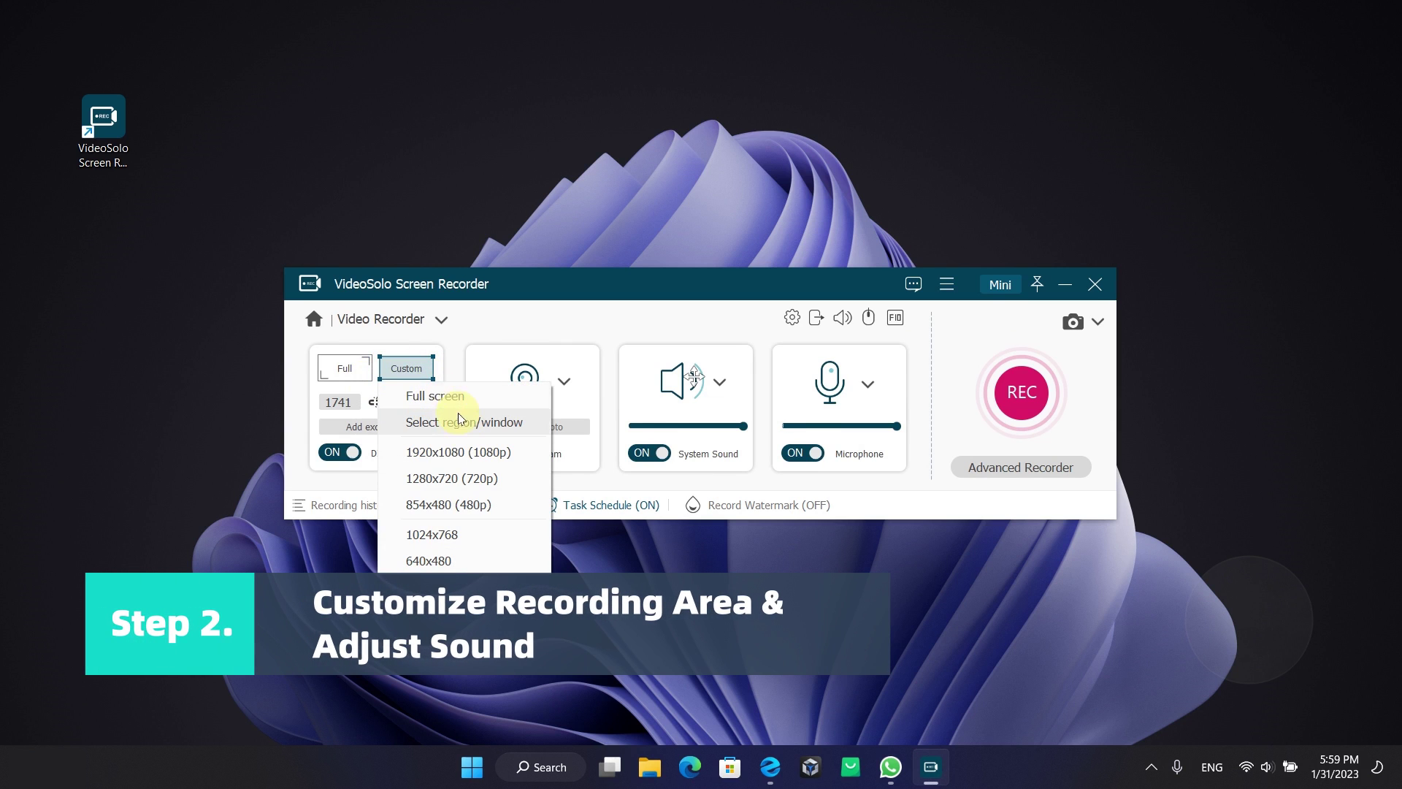
click(439, 402)
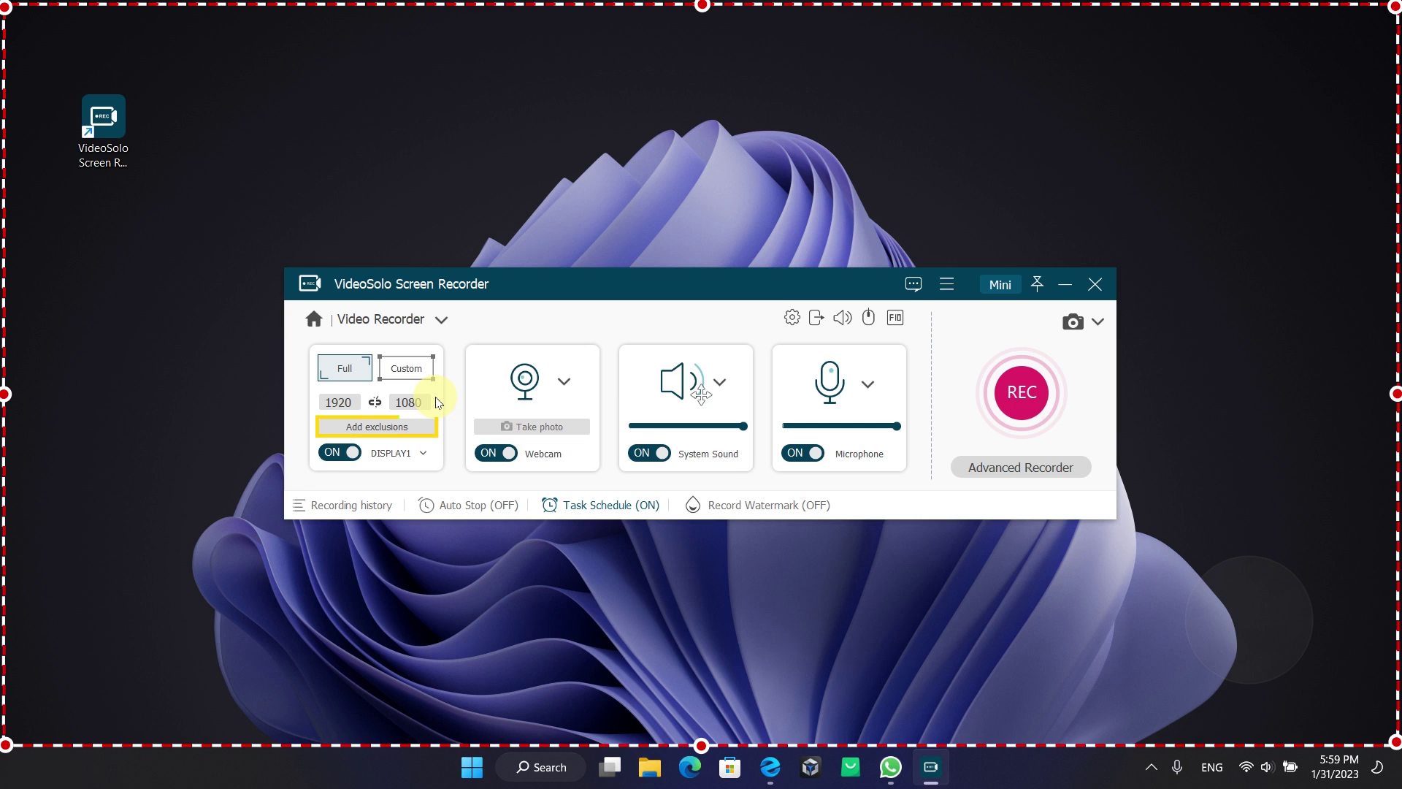
Exclude the "VS - How to Re..." window from the recording and turn the webcam off
click(409, 430)
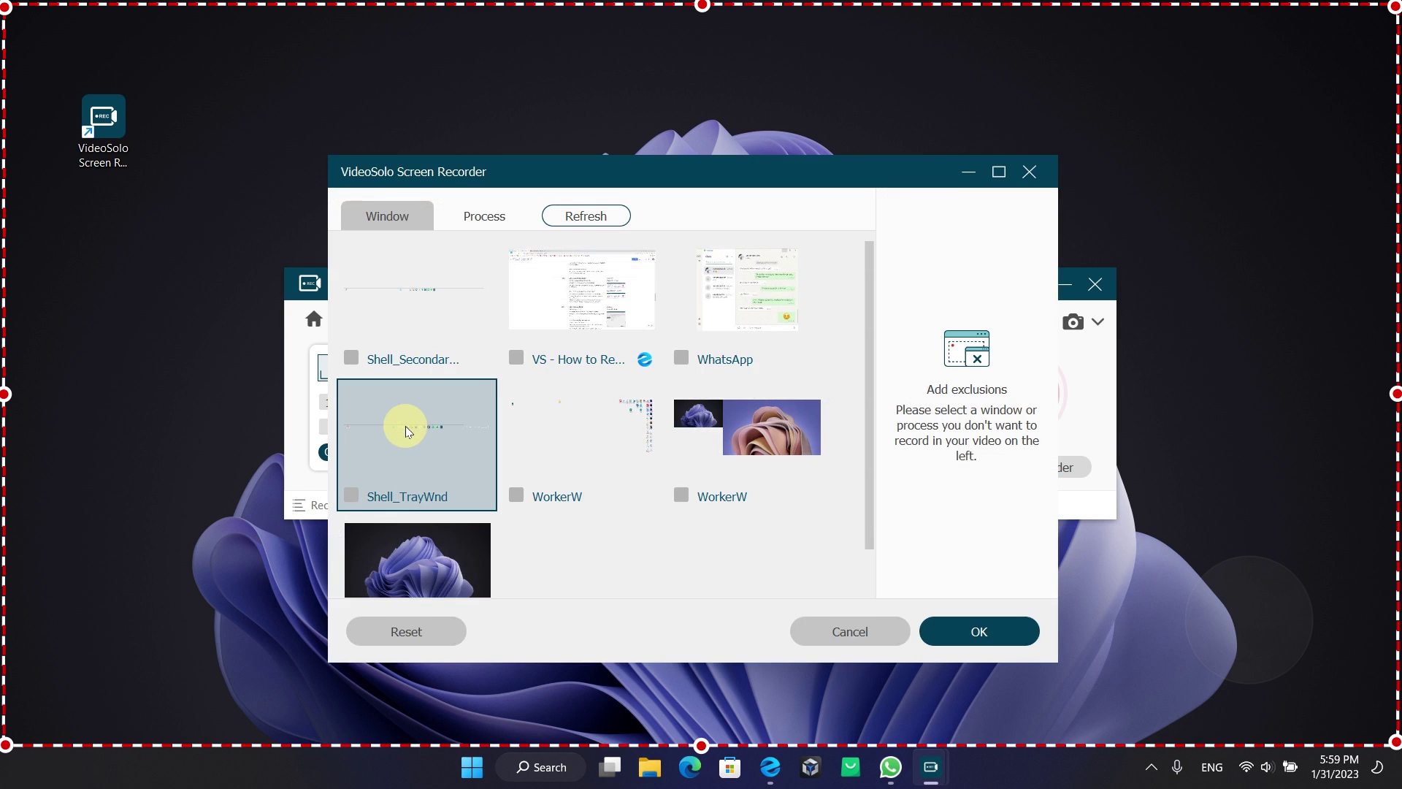
click(516, 360)
click(1002, 627)
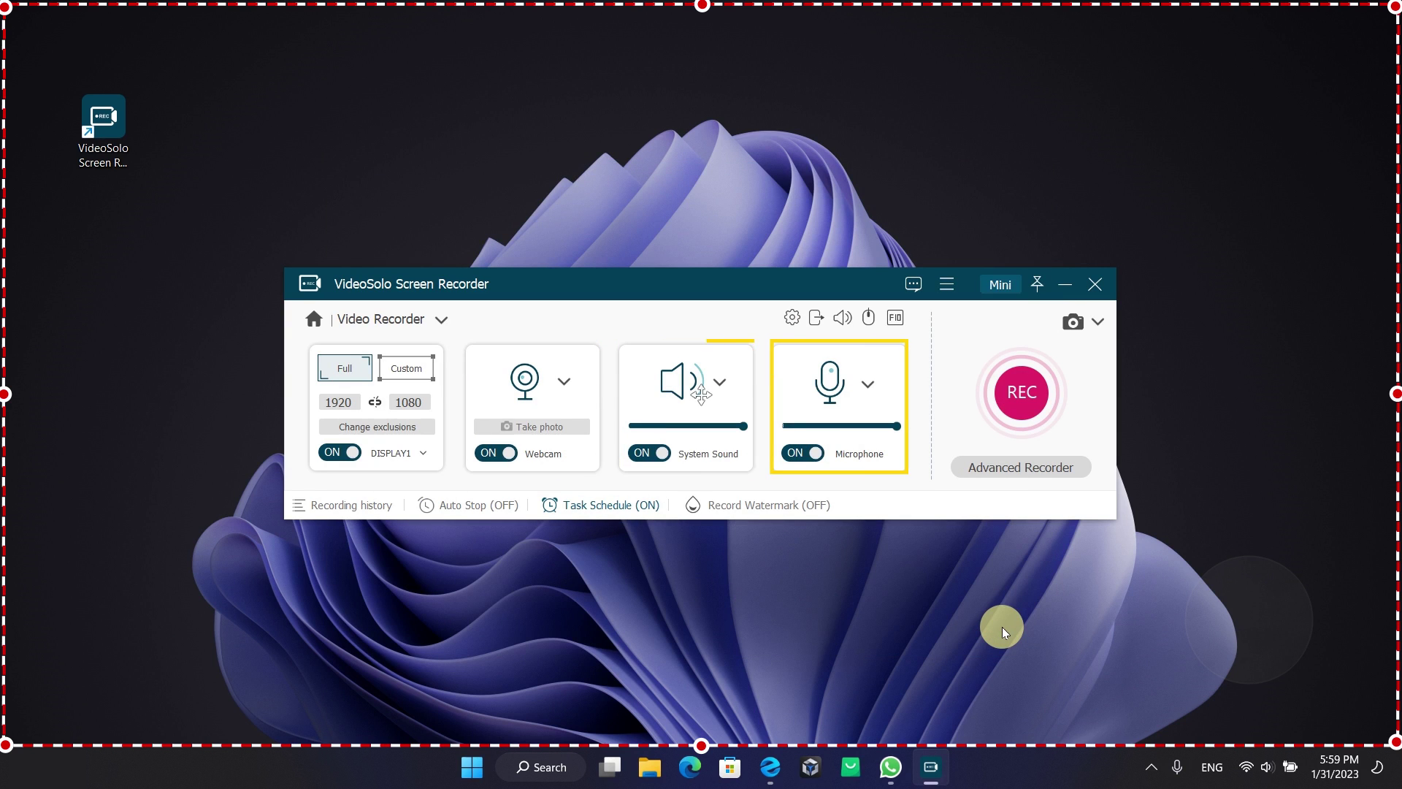
click(504, 451)
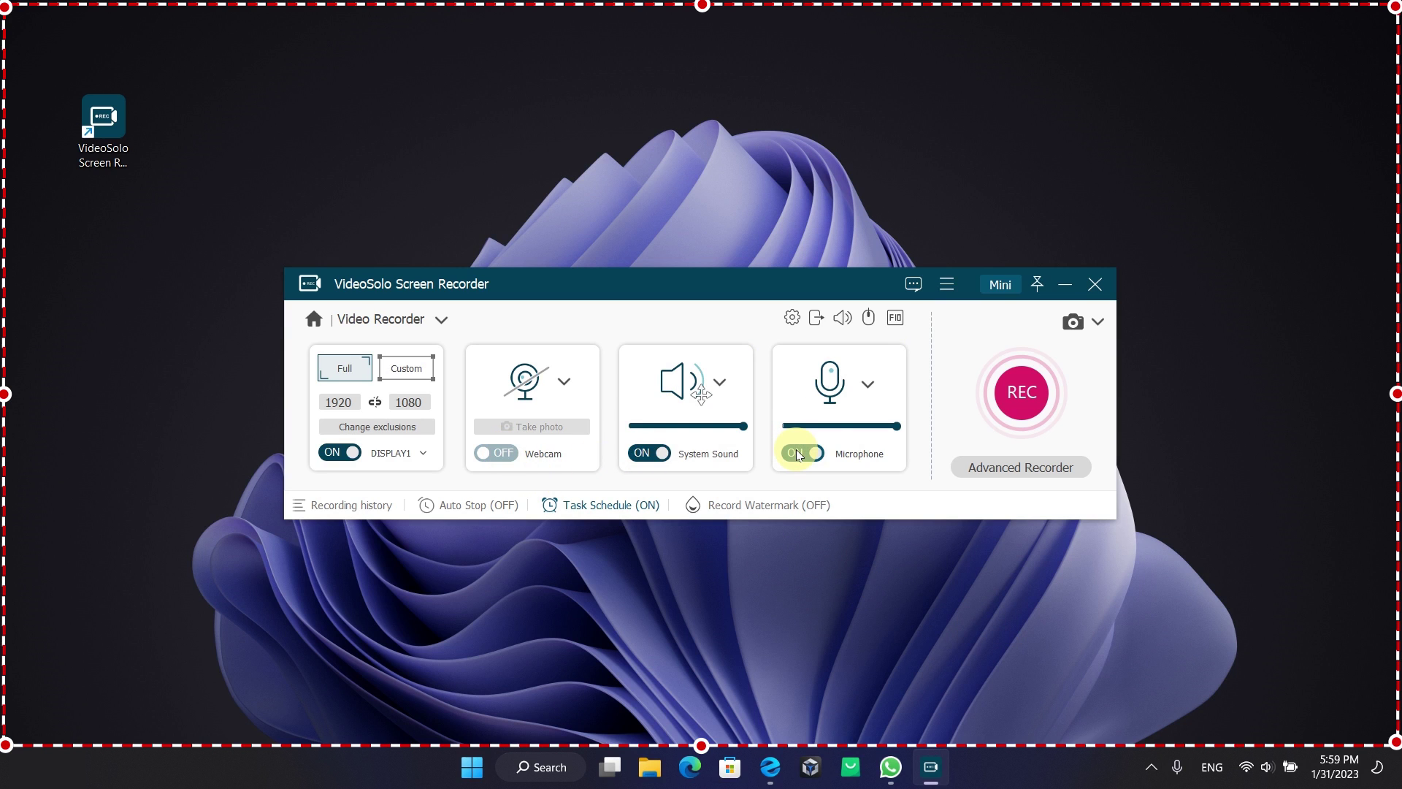
In the output preferences, set the video quality to Lossless and the frame rate to 25 fps
click(815, 318)
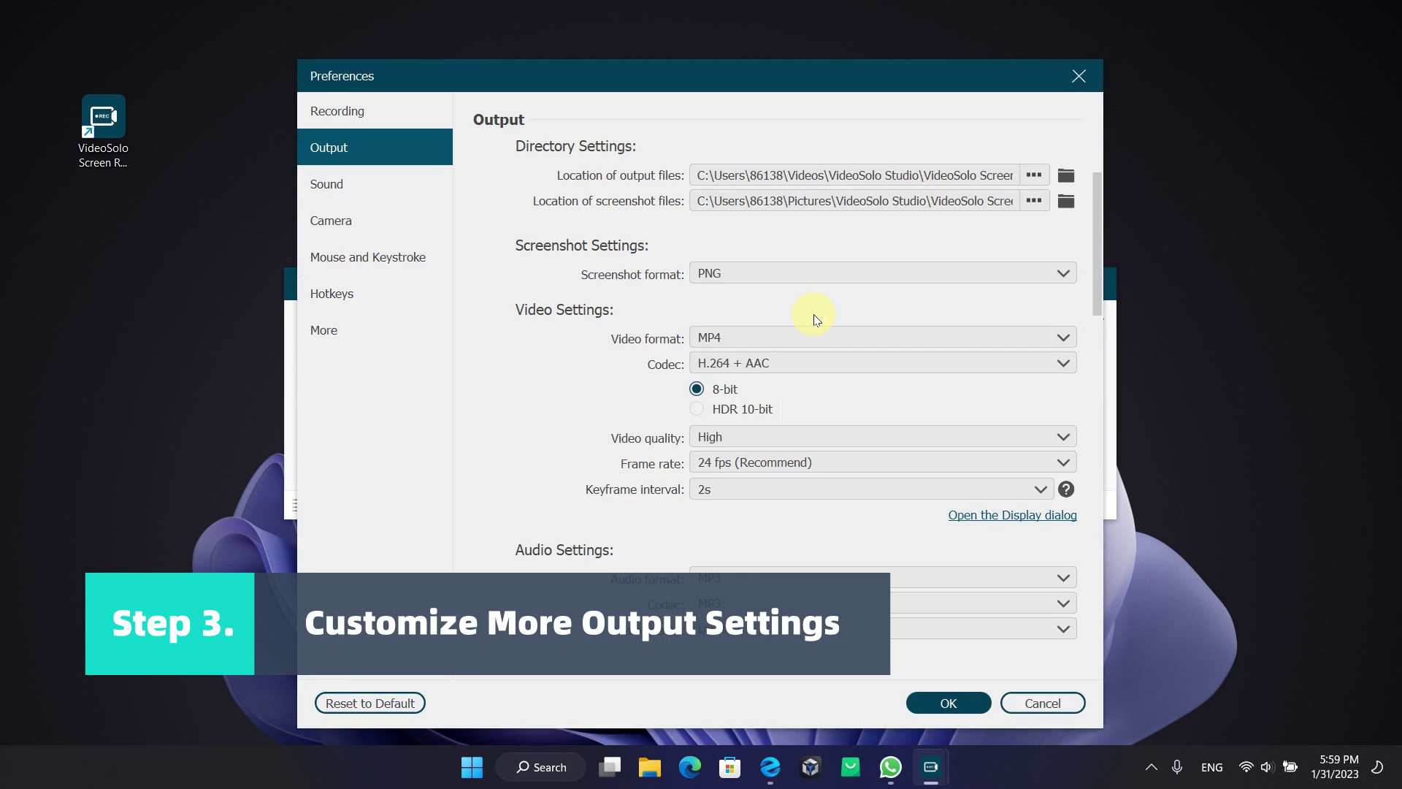
scroll(1097, 283, down, 1)
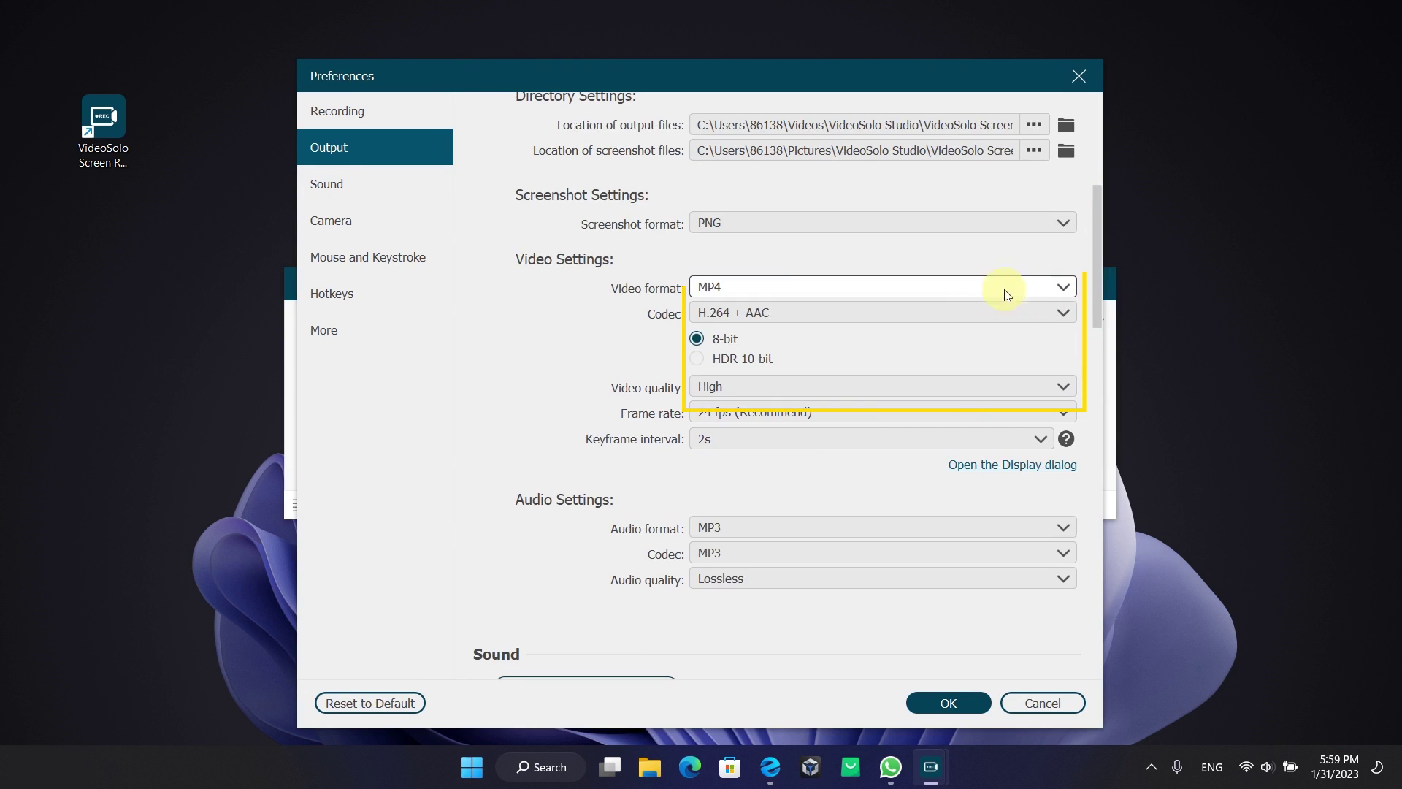
click(962, 284)
click(962, 285)
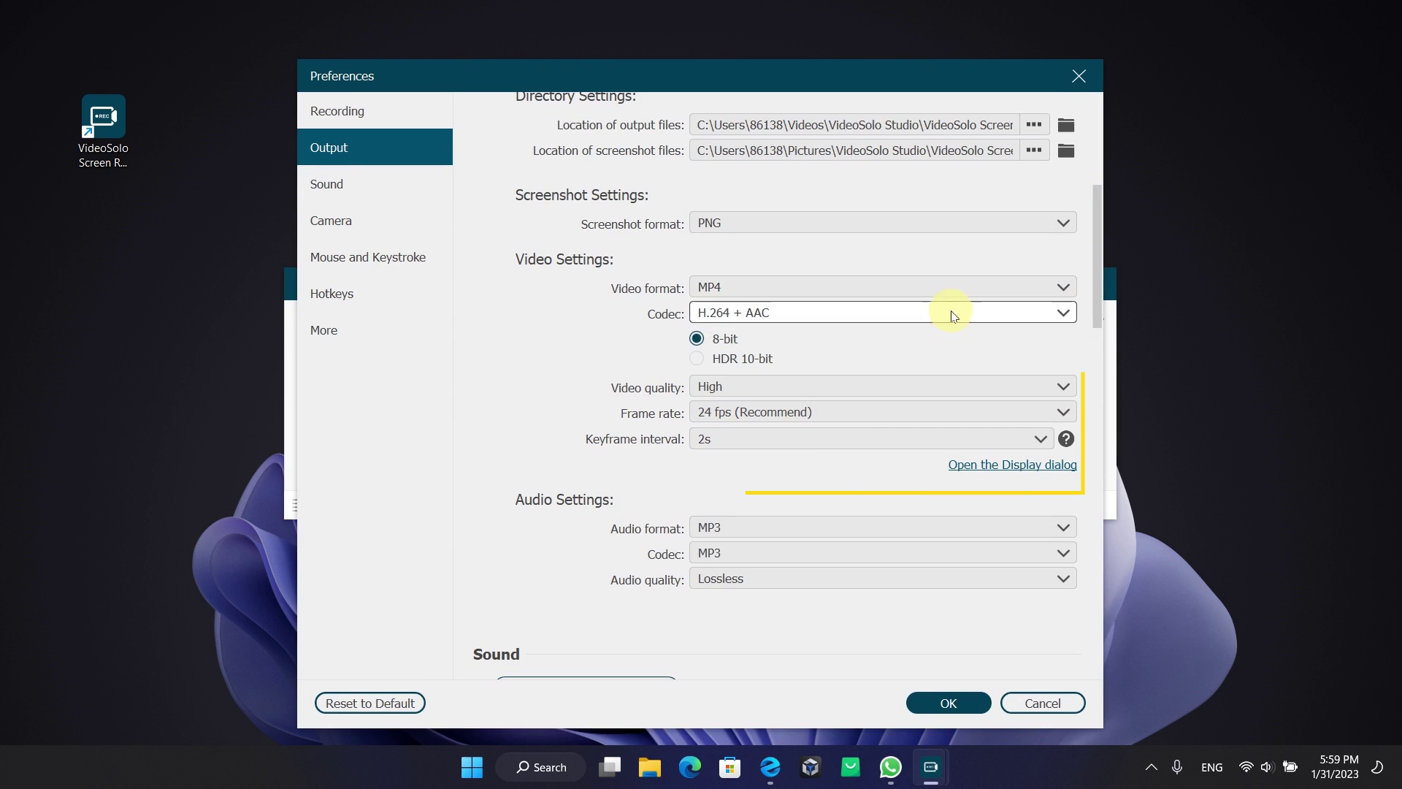
click(913, 386)
click(836, 481)
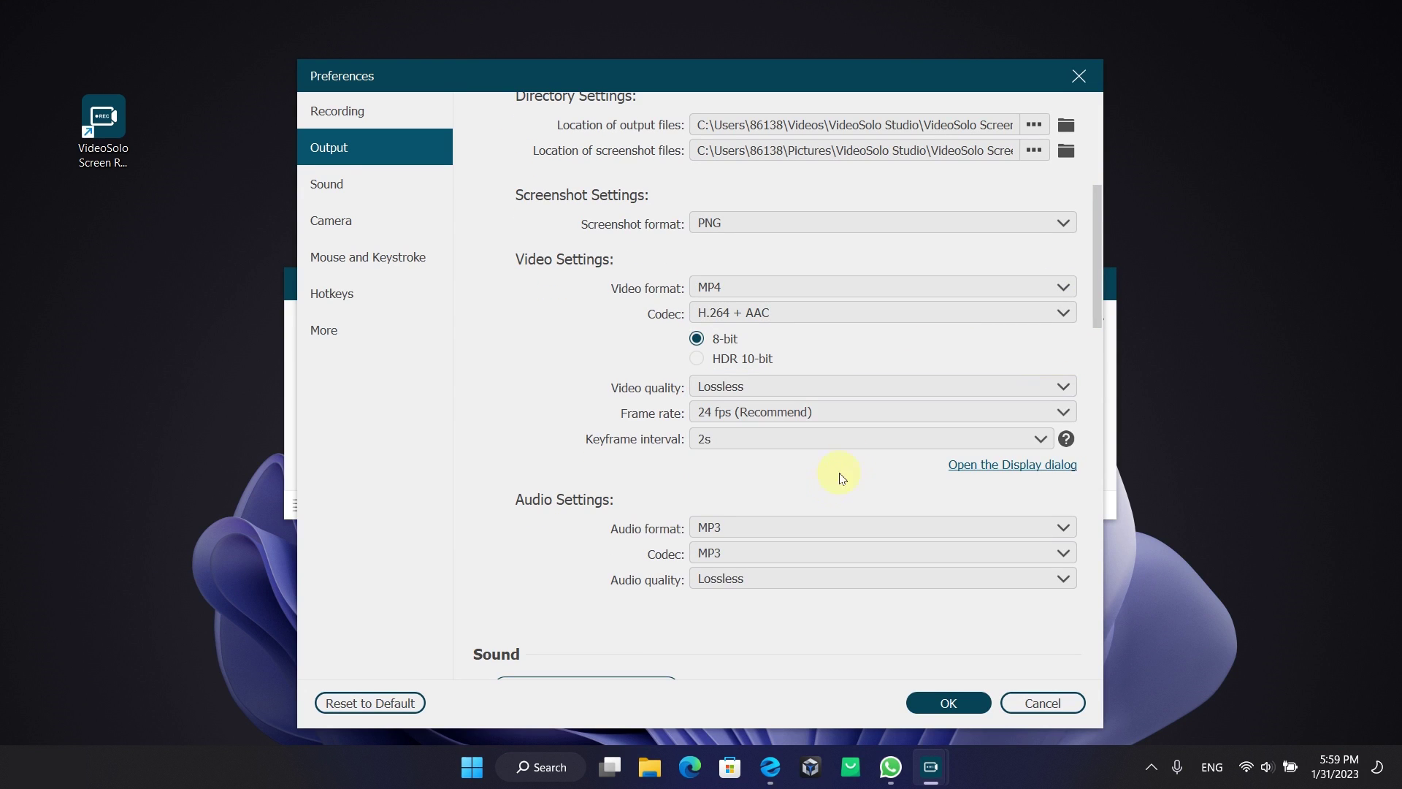
click(886, 413)
click(829, 492)
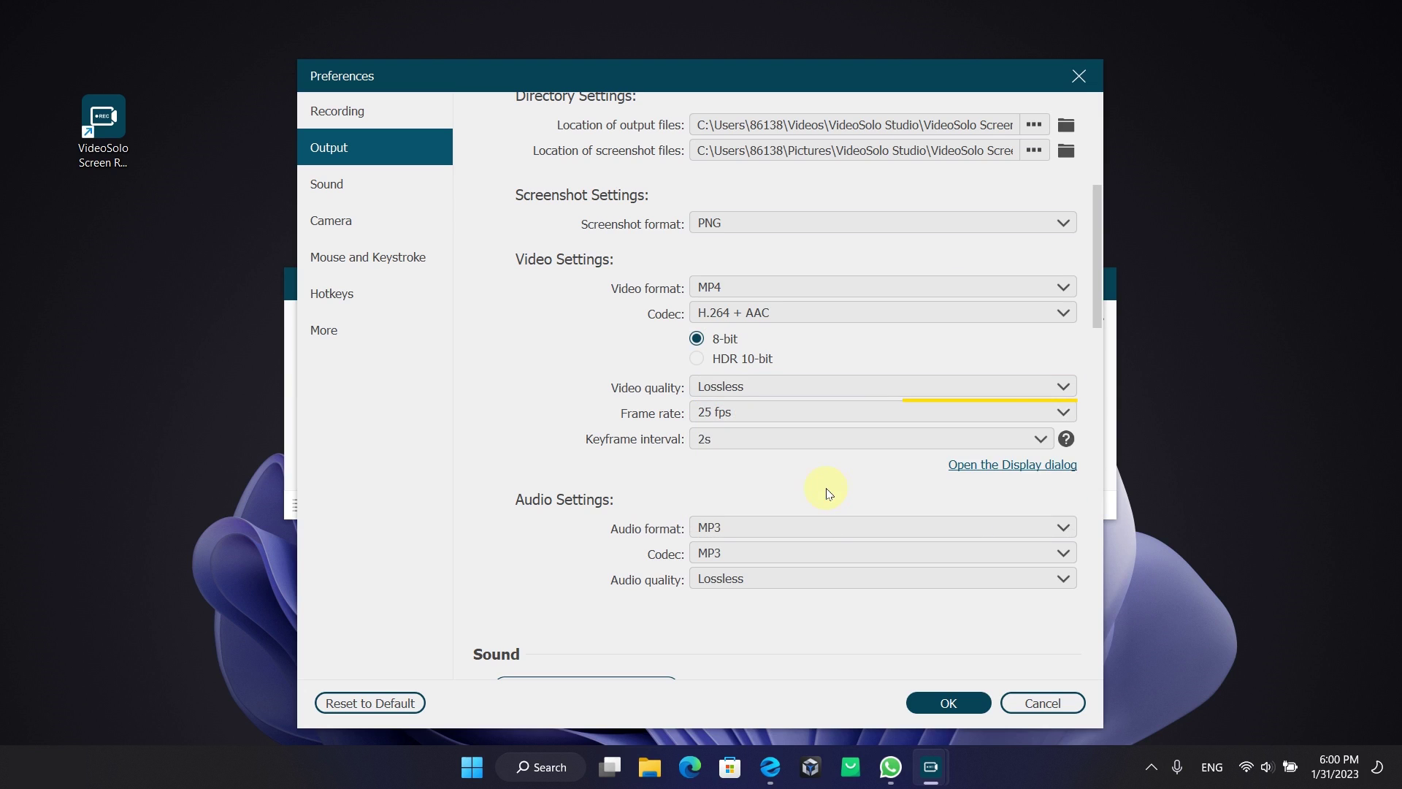
Keep hardware acceleration on Graphics Card Acceleration (Hardware Encoding) and save the preferences
scroll(961, 392, down, 2)
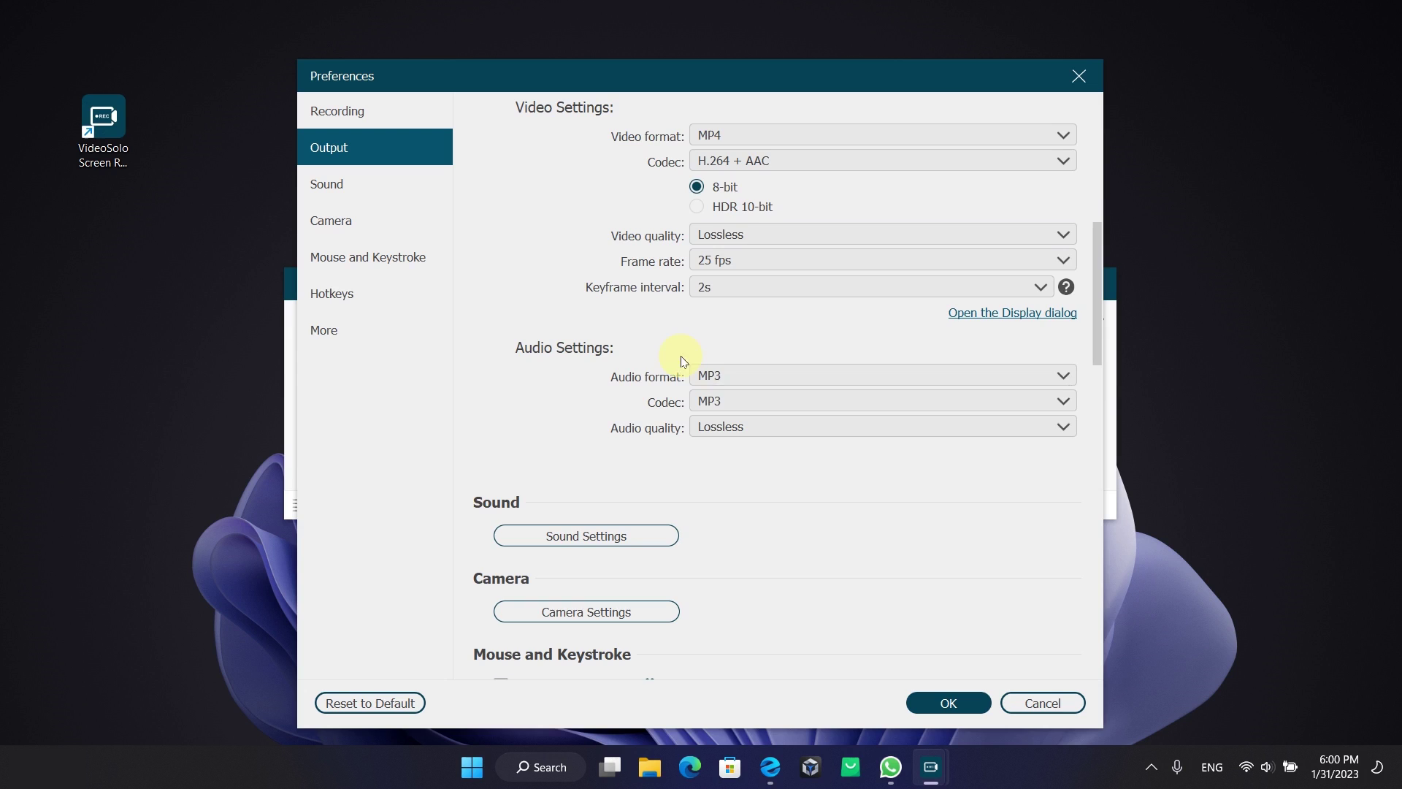
click(389, 321)
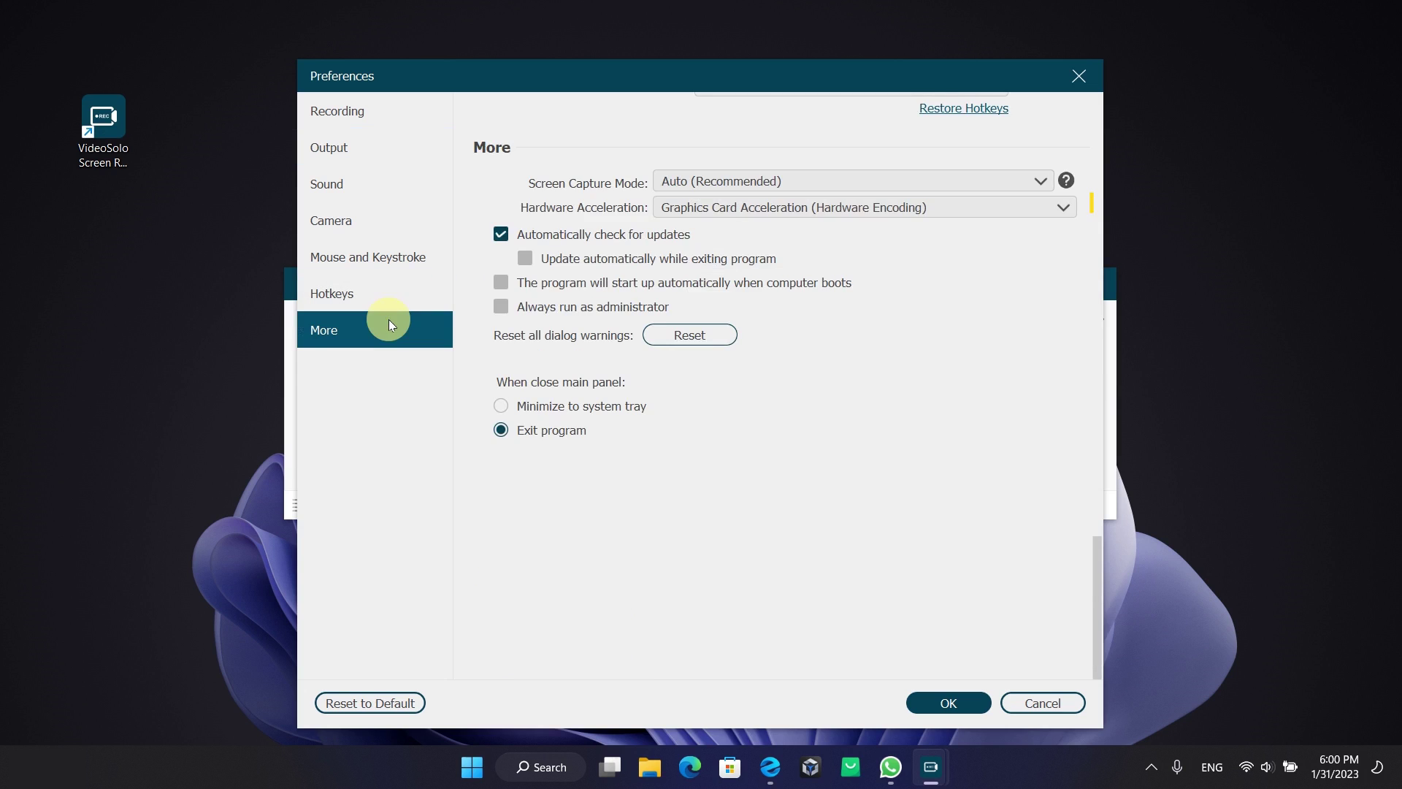
click(762, 212)
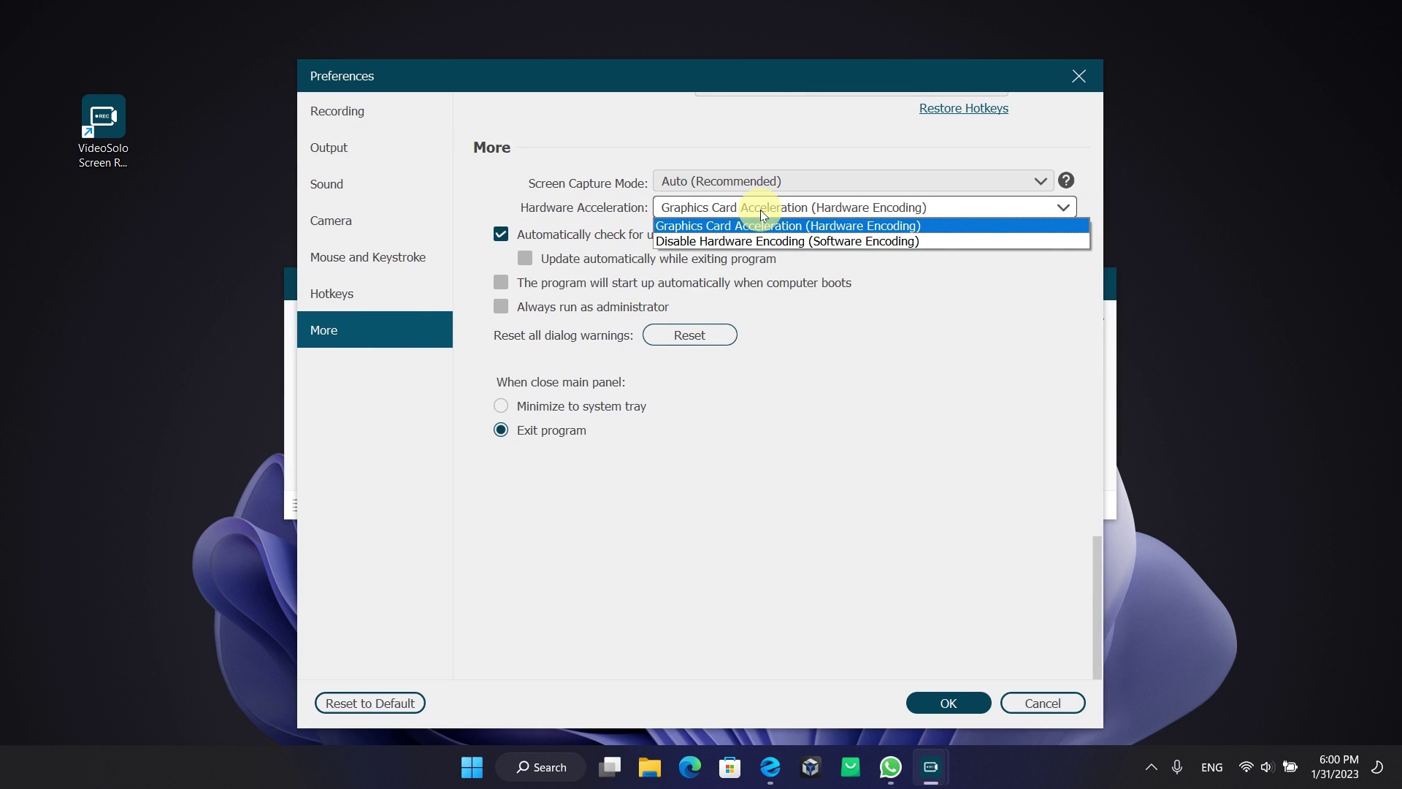
click(760, 209)
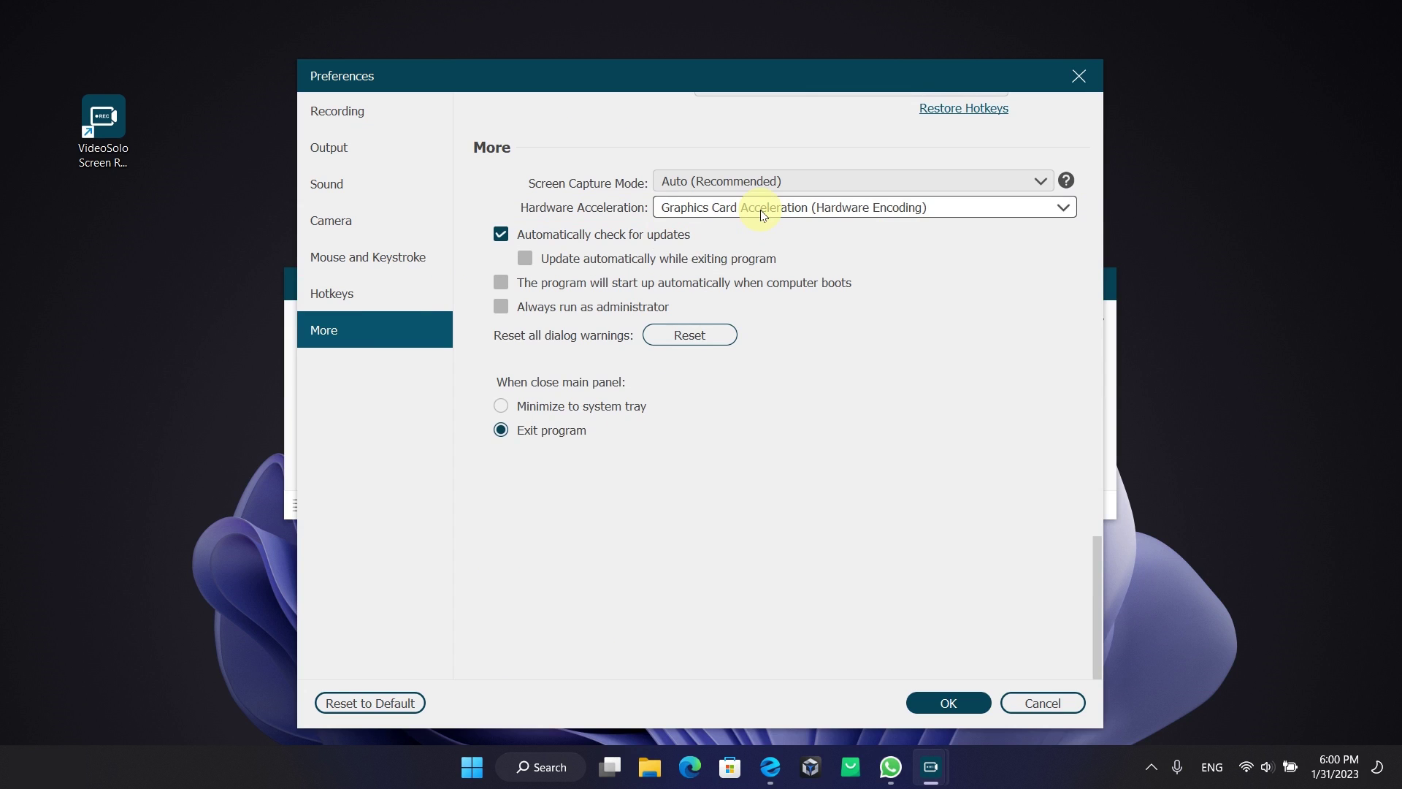
click(921, 697)
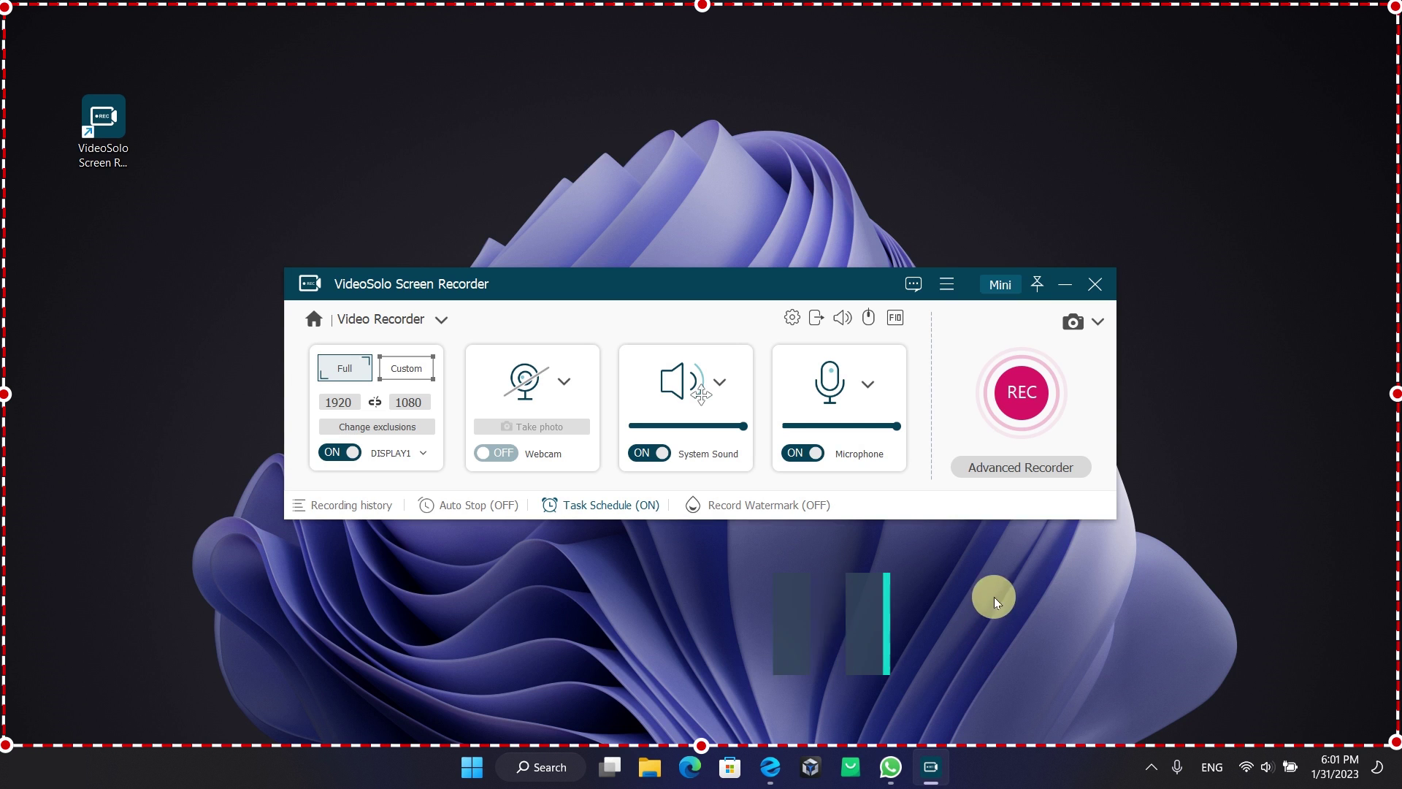
Start the screen recording, then switch to WhatsApp and start a video call in the open chat
click(1020, 397)
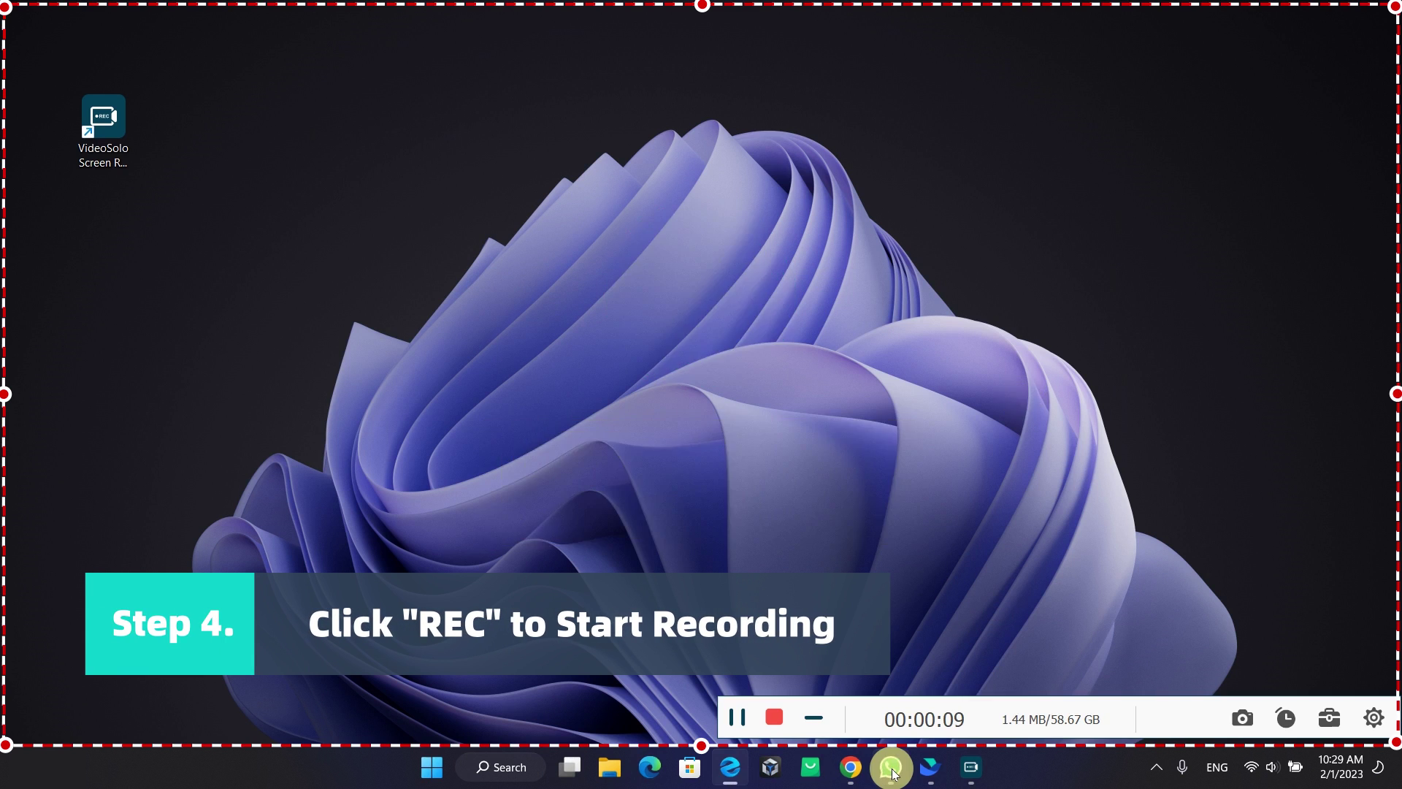
click(890, 767)
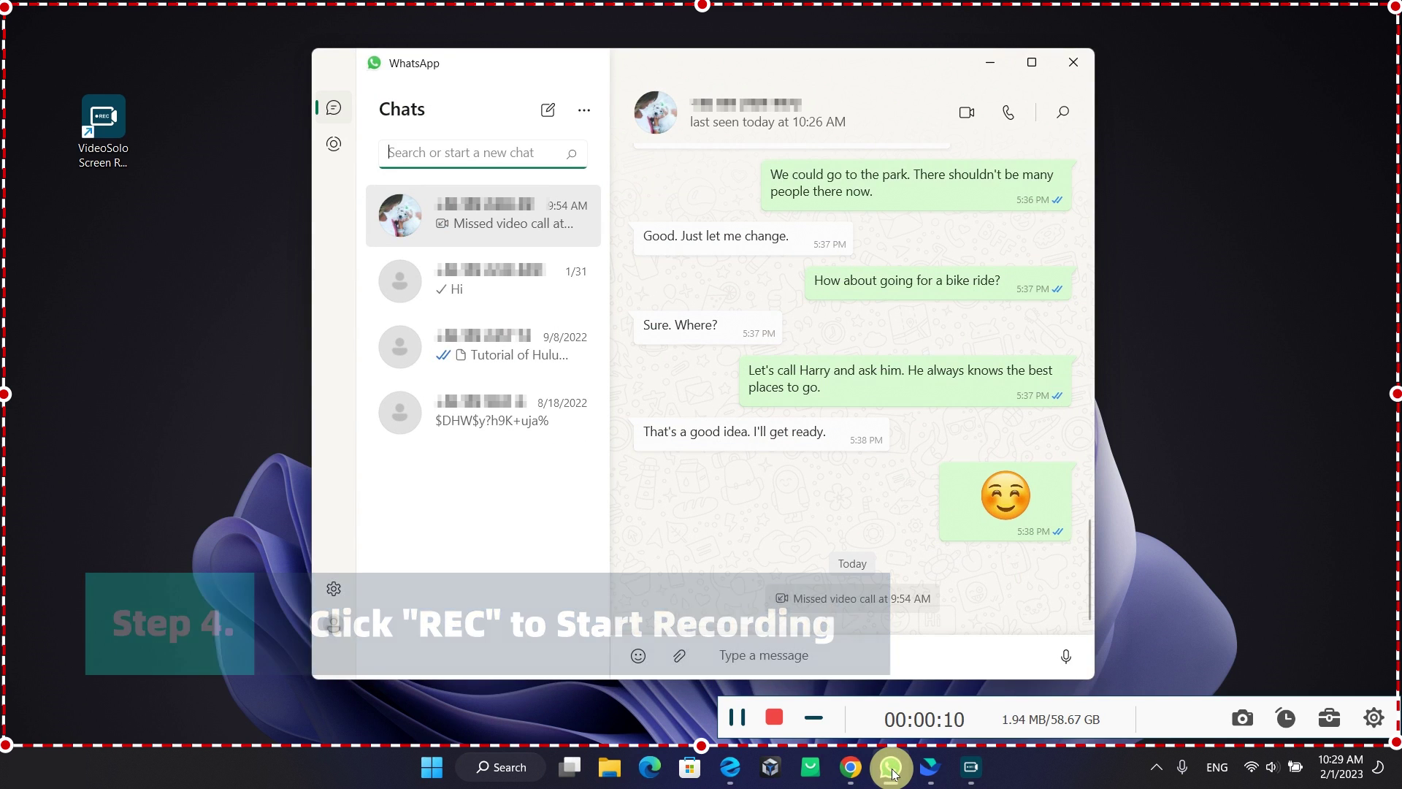
click(981, 119)
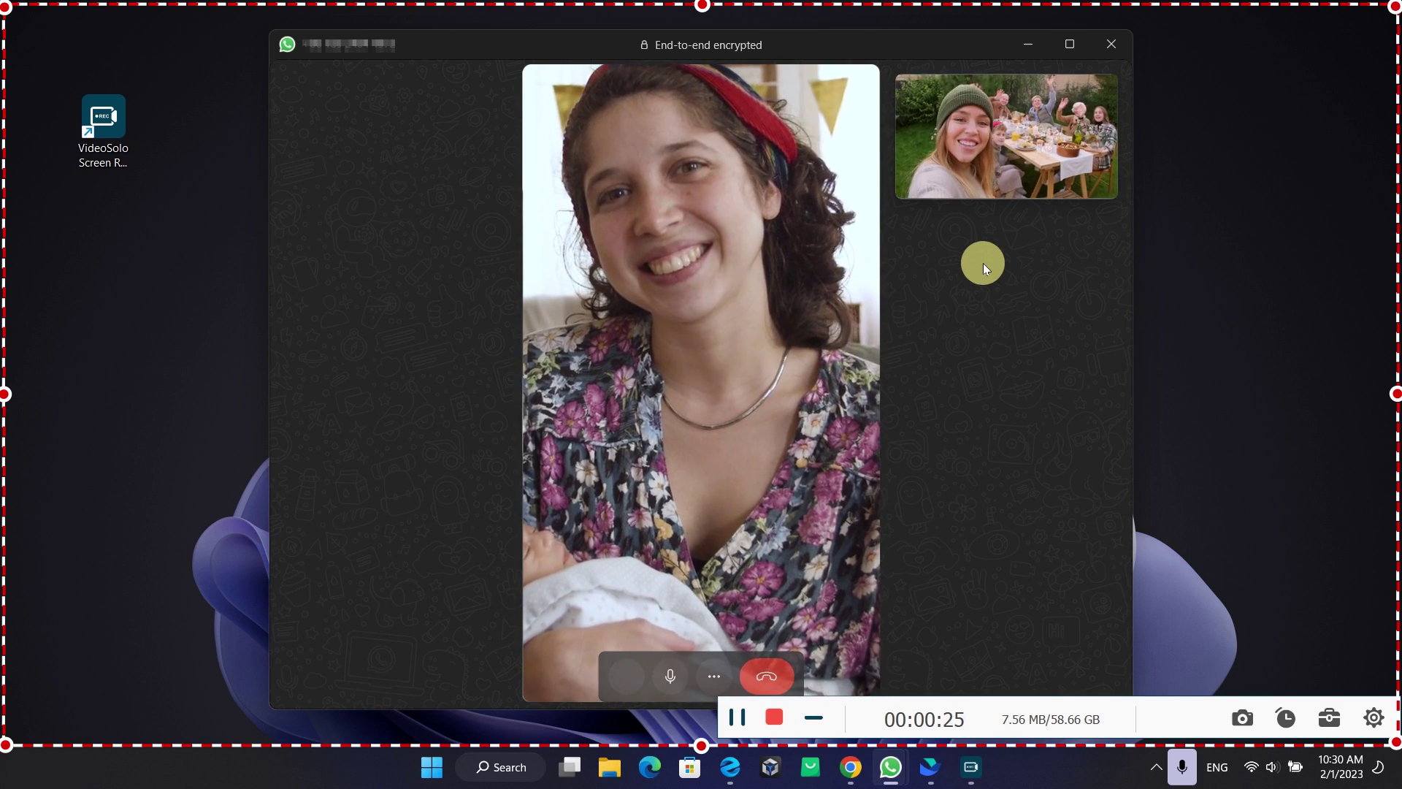
Draw a red arrow annotation over the call window with the recorder's Arrow tool
click(1329, 718)
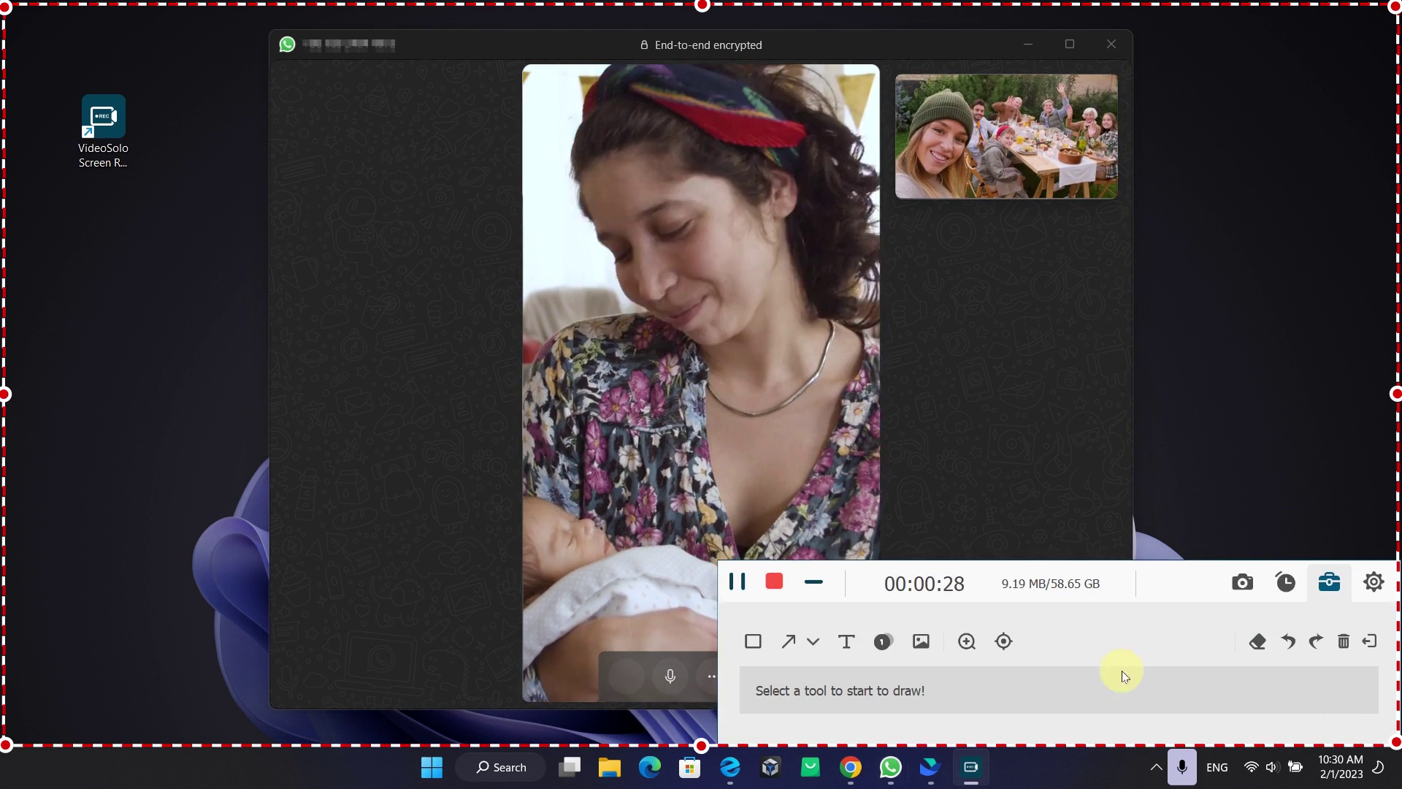
click(752, 641)
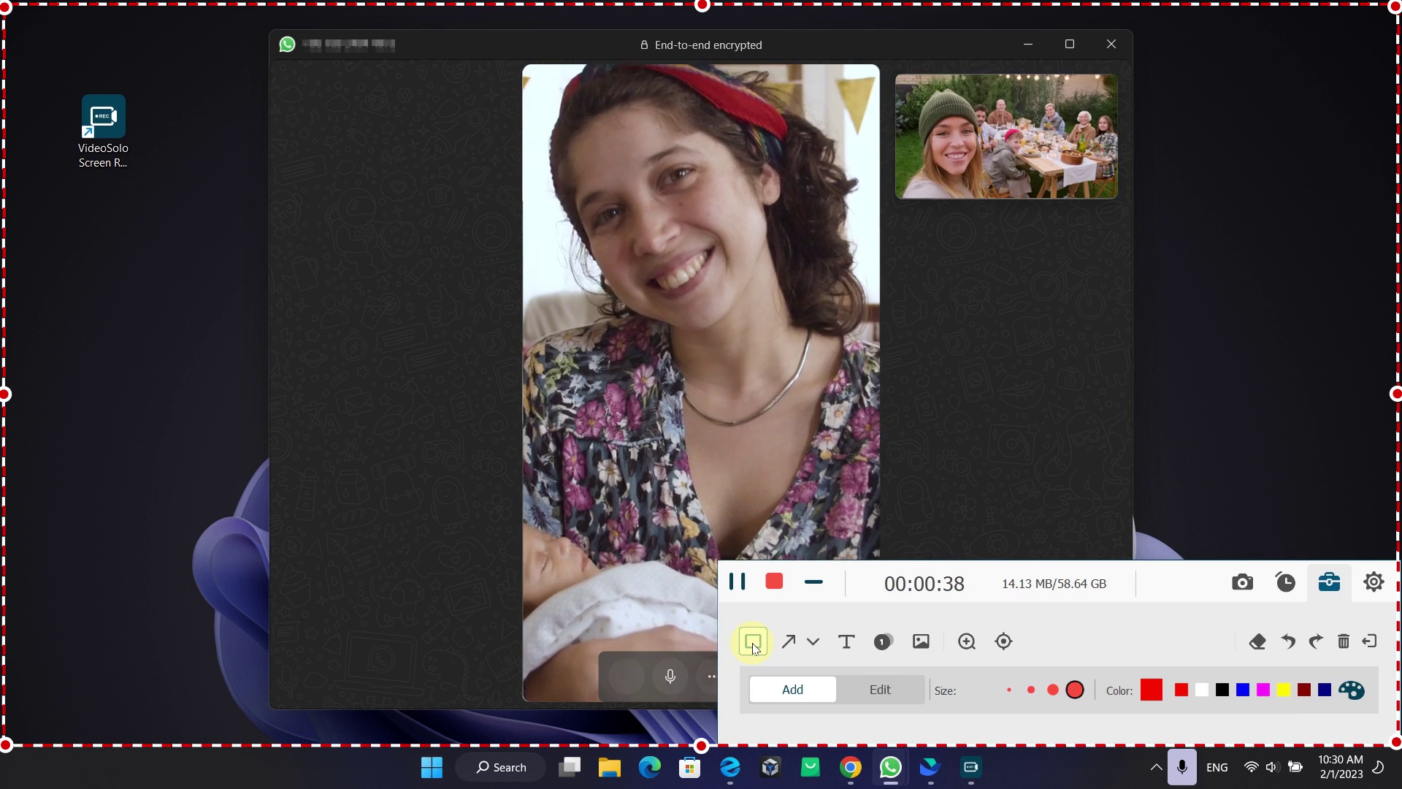
click(810, 642)
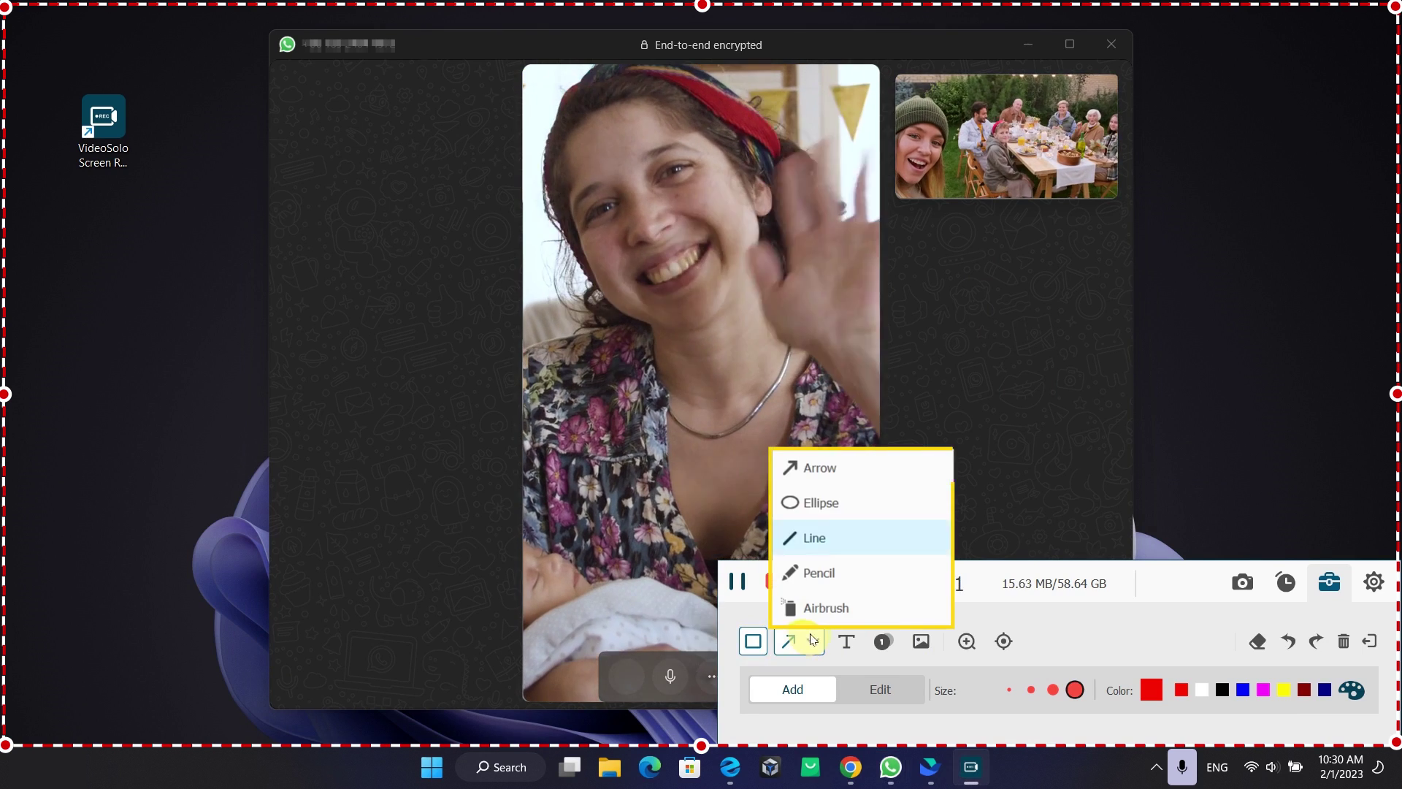
click(807, 468)
drag(795, 441, 664, 287)
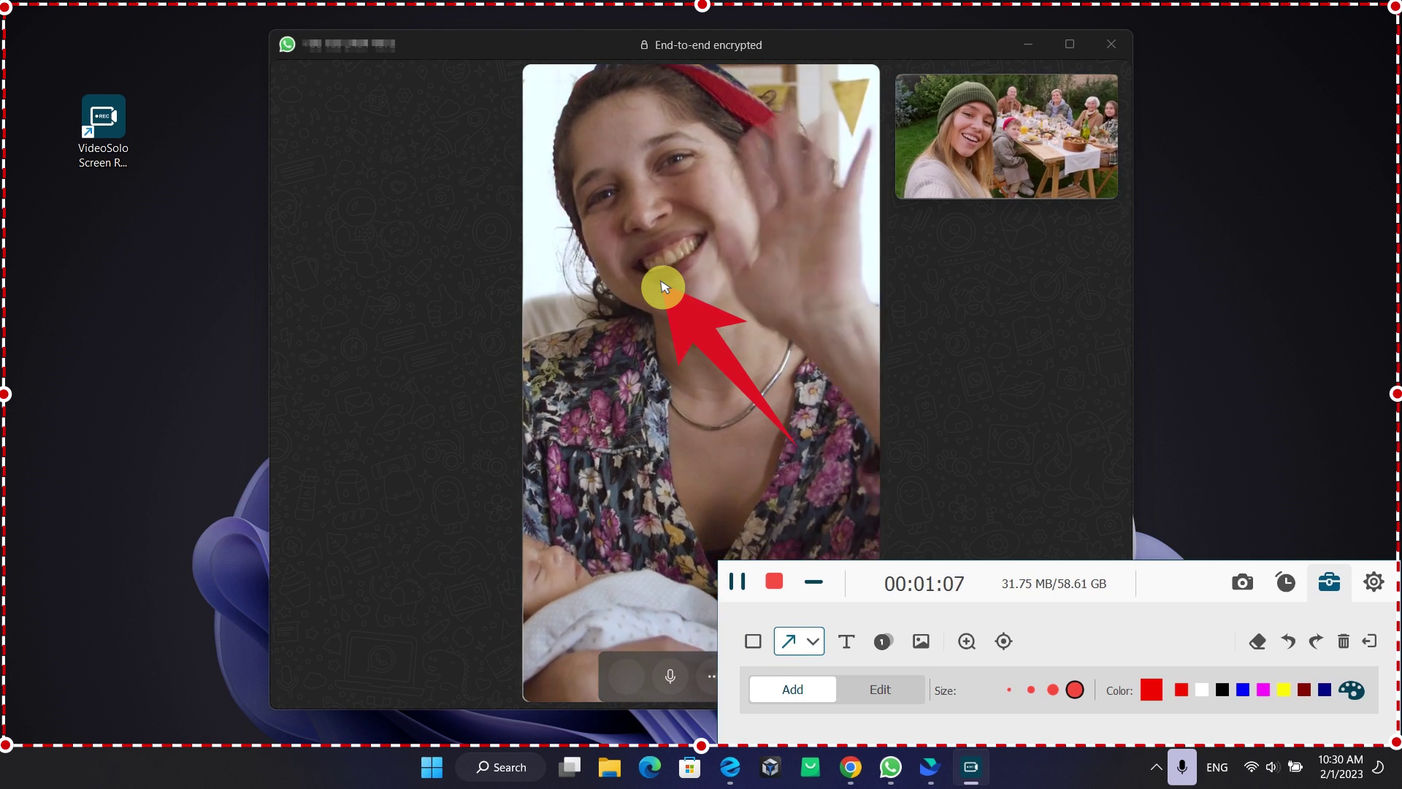
drag(832, 467, 718, 322)
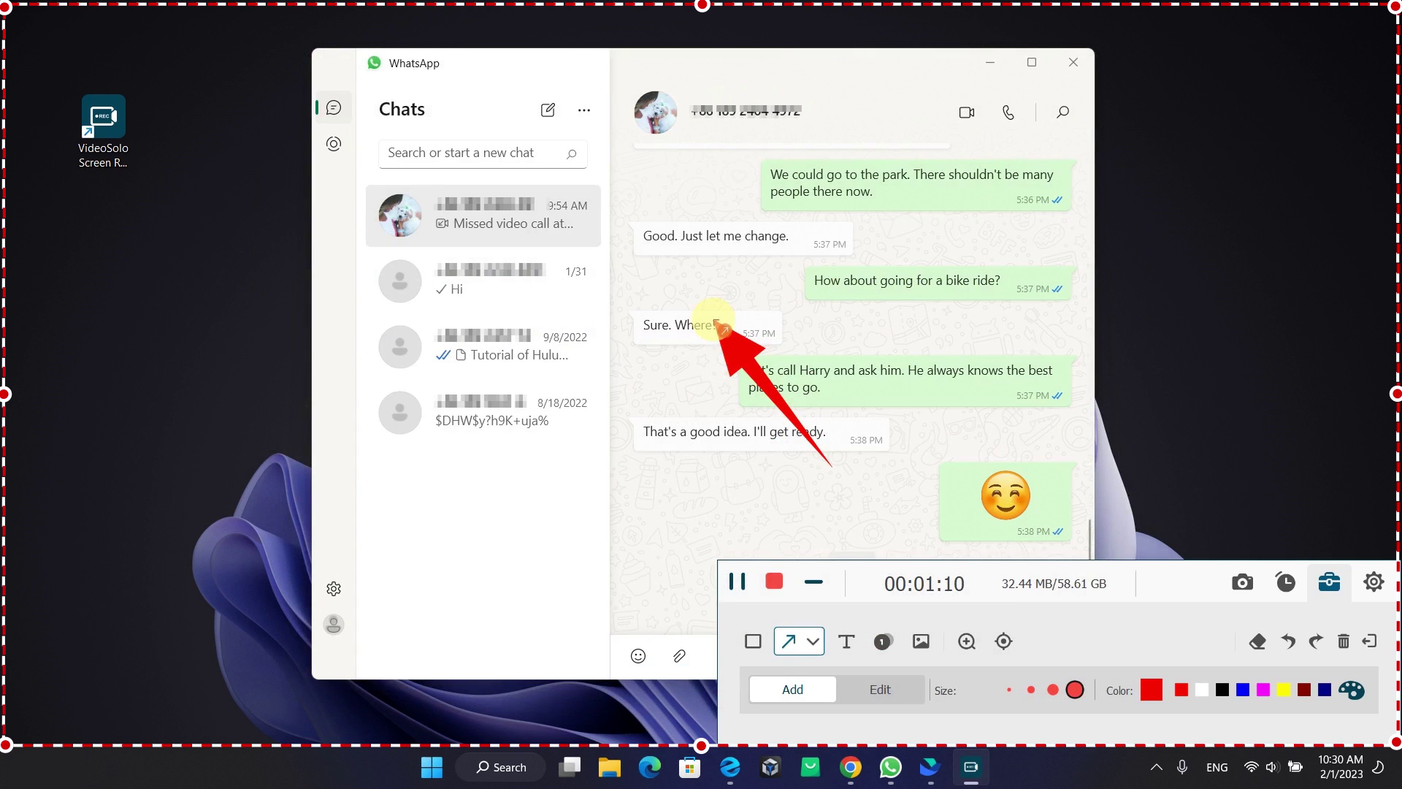
Stop the recording and finish the captured clip from its preview without trimming it
click(773, 582)
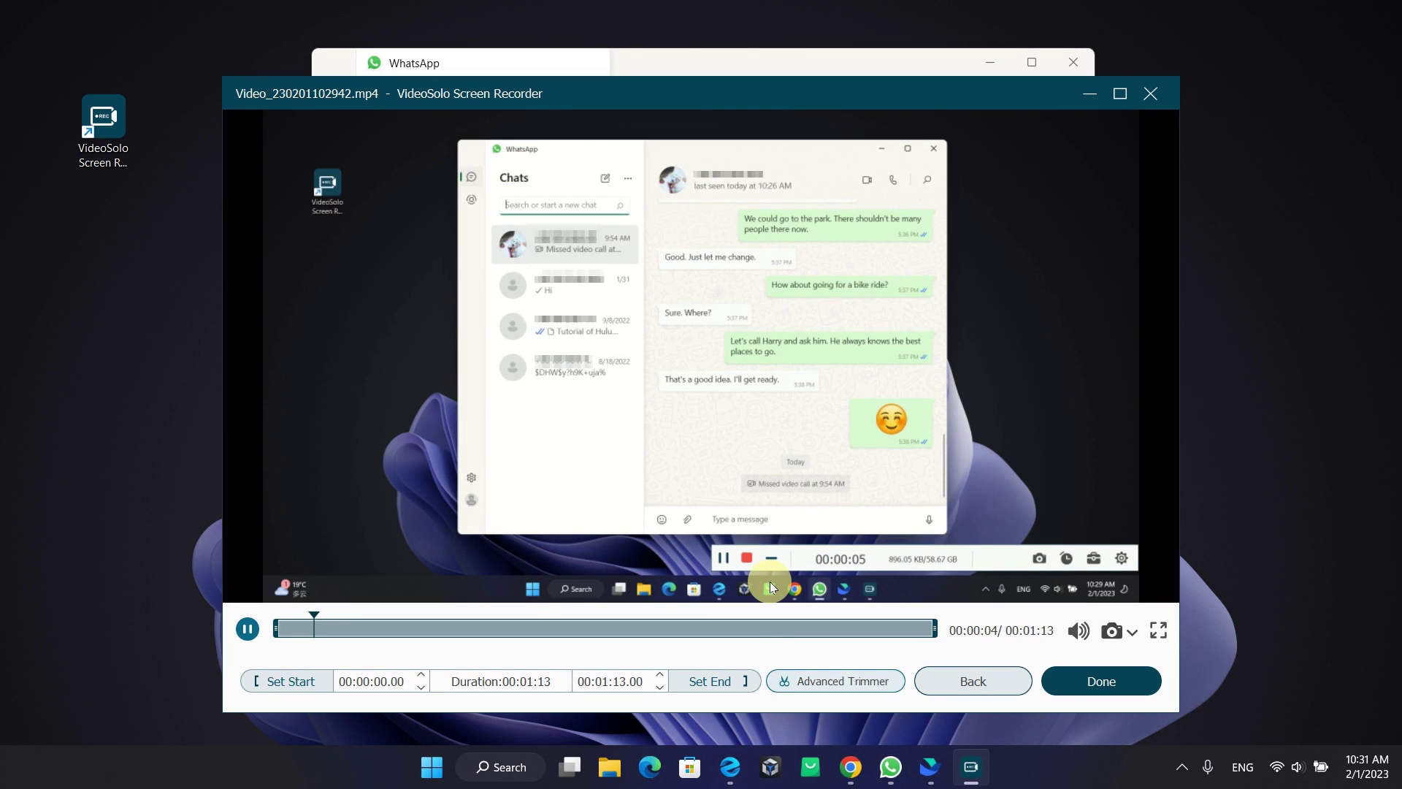
click(1092, 682)
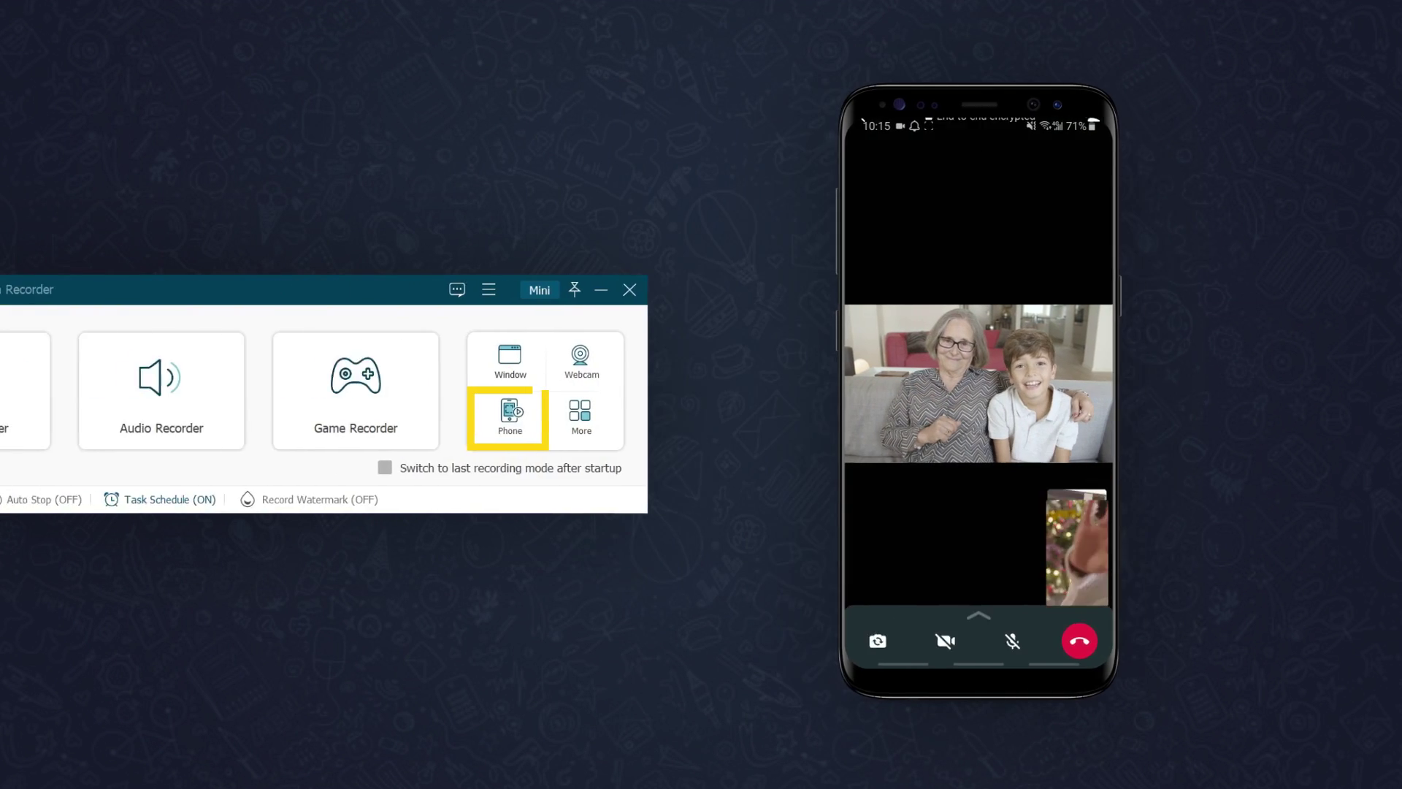
Open the Phone recorder for an Android device and start recording its mirrored screen
click(652, 421)
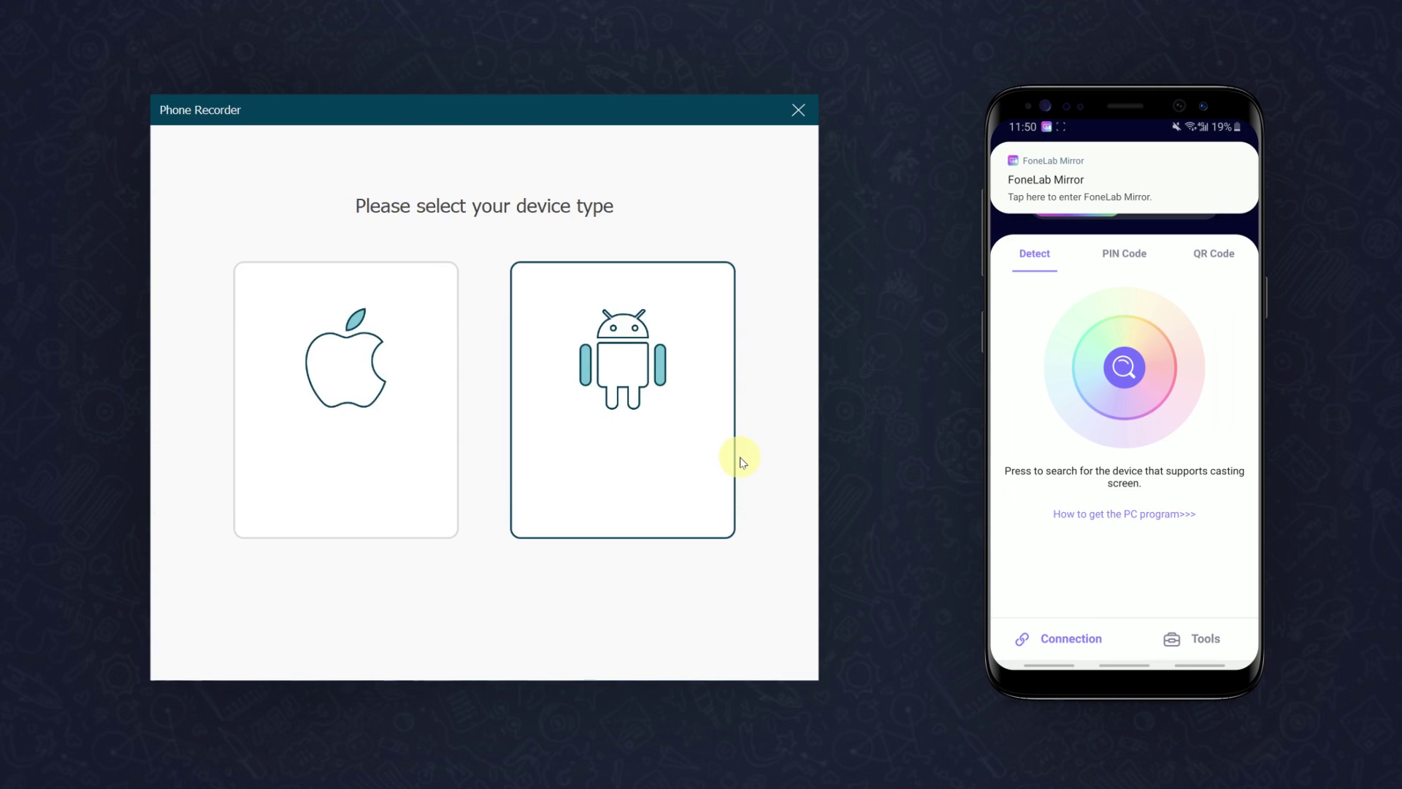
click(730, 460)
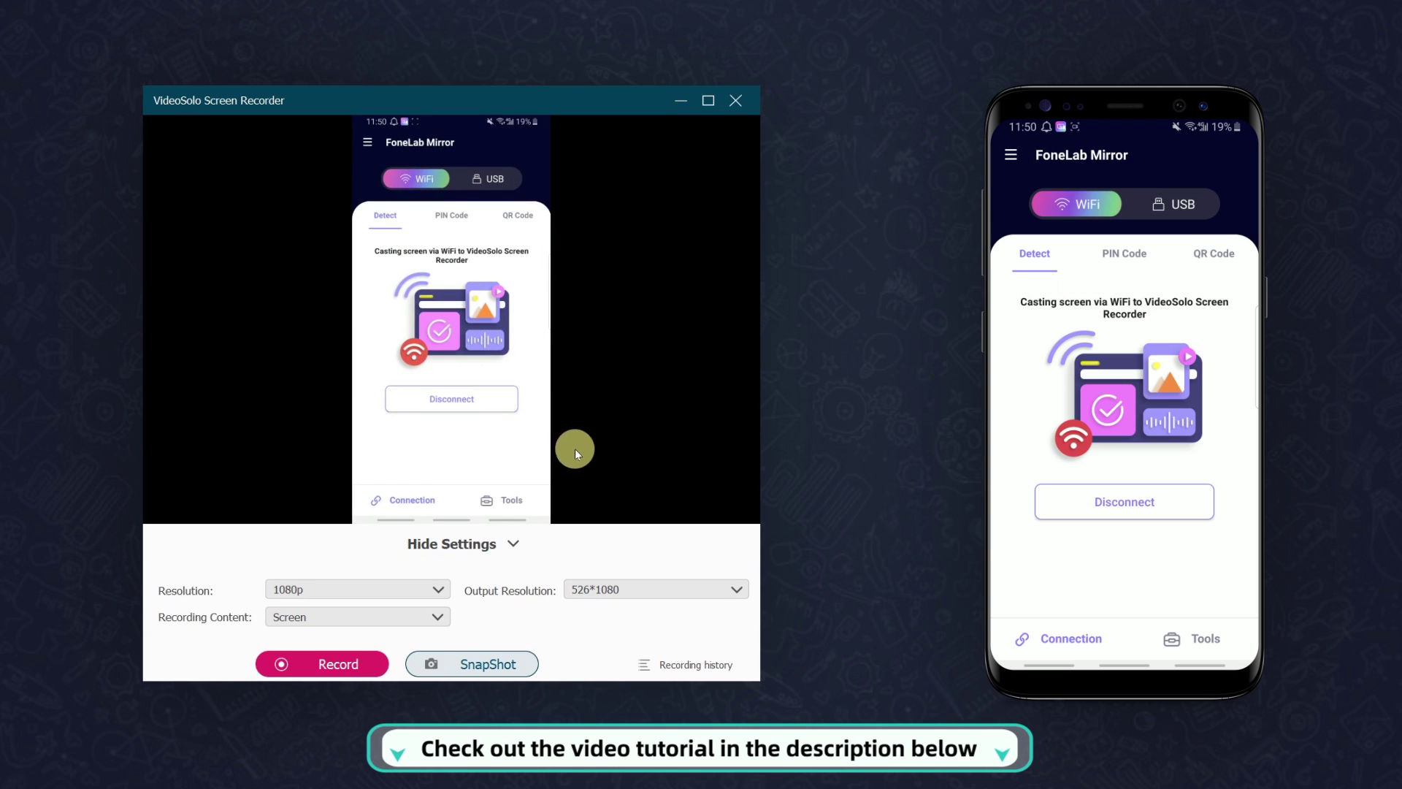
click(354, 671)
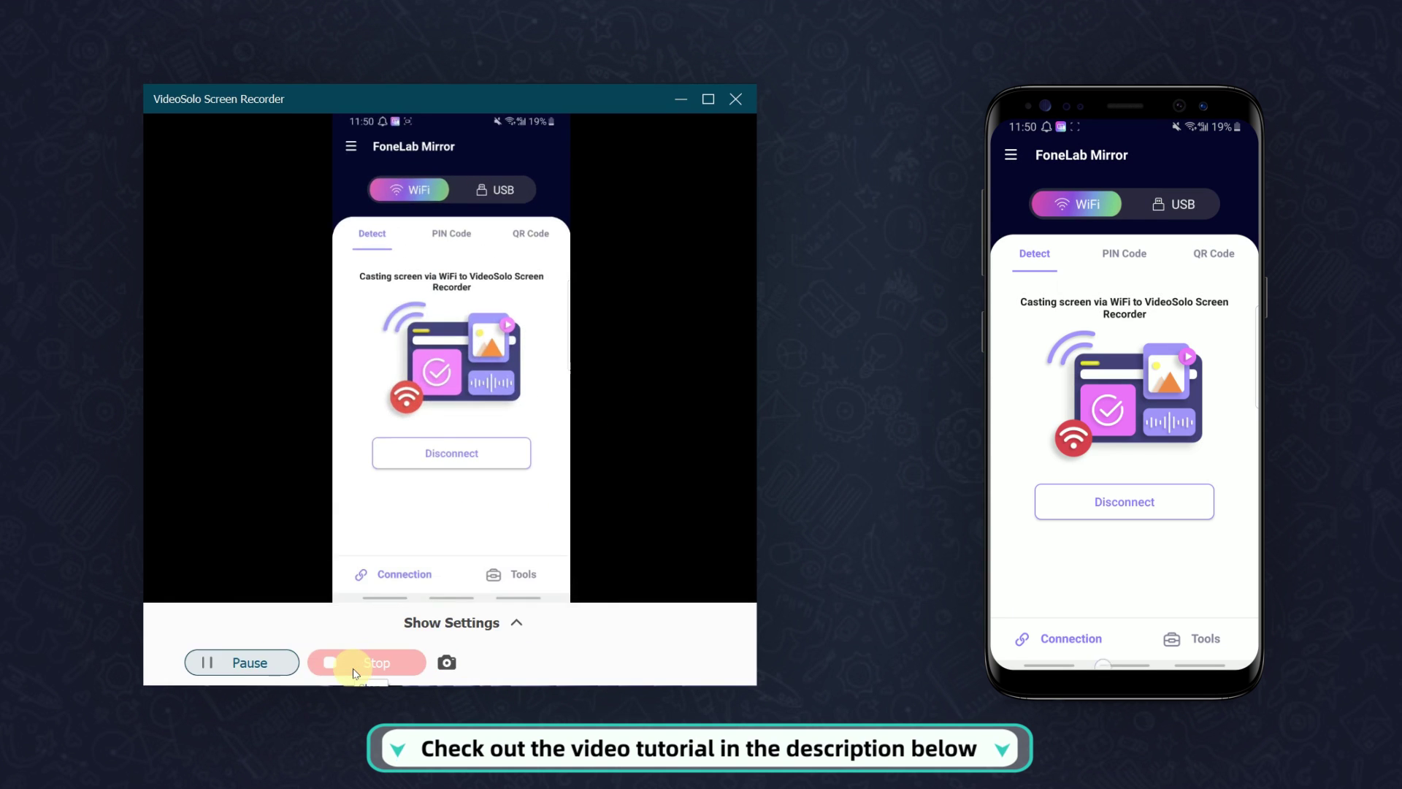